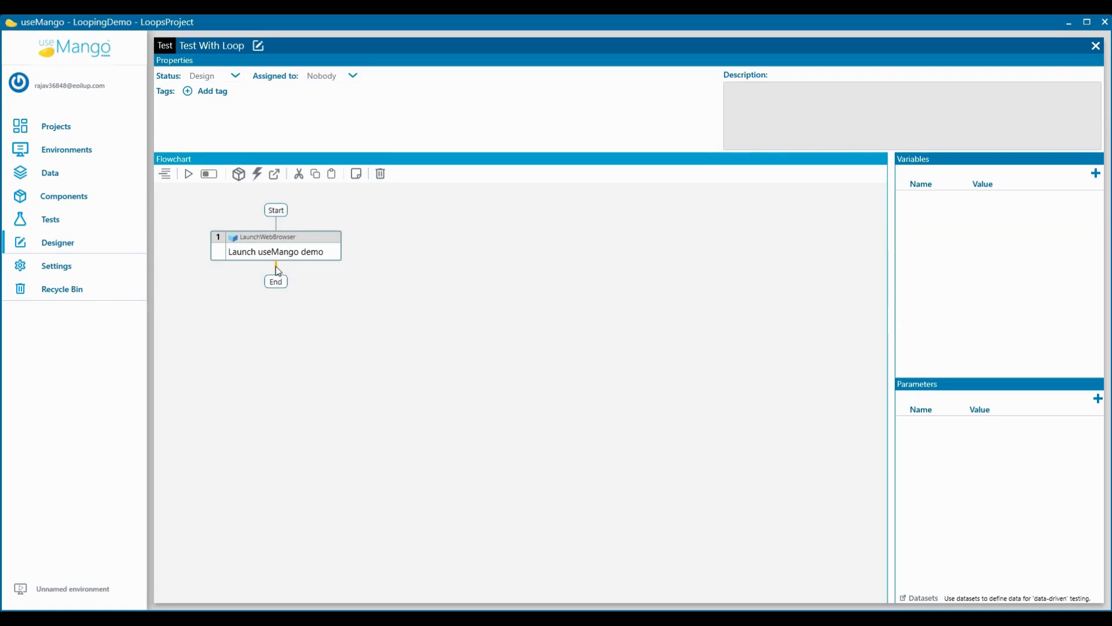
Step: Insert a loop after the Launch useMango demo step and choose the Loop Table option in its settings
{"action": "right_click", "coordinate": [277, 271]}
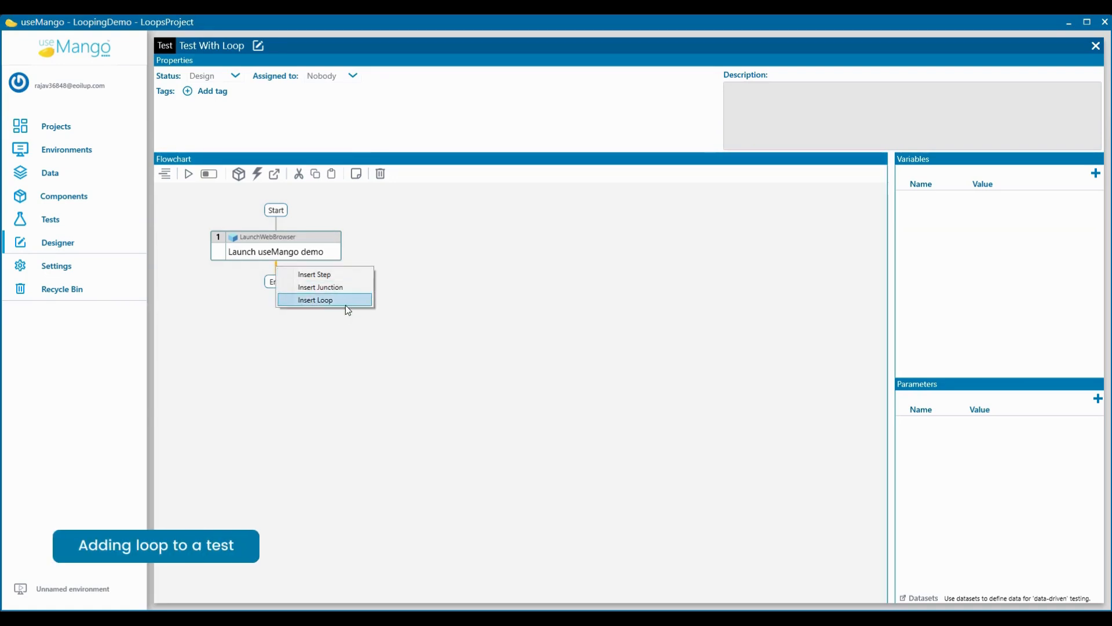
{"action": "left_click", "coordinate": [345, 303]}
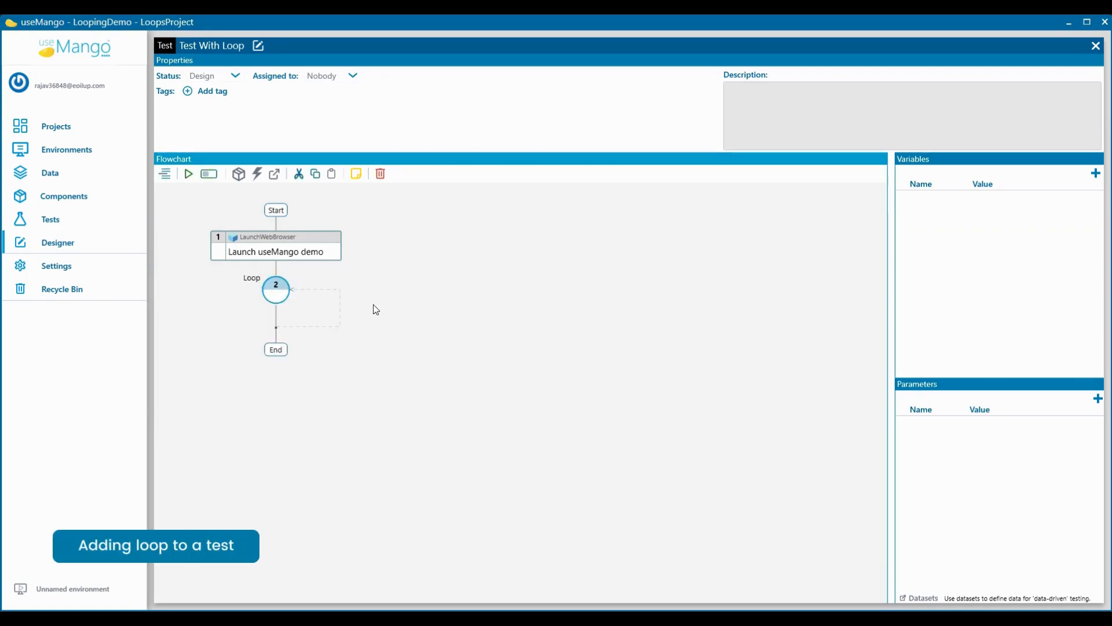
{"action": "right_click", "coordinate": [281, 313]}
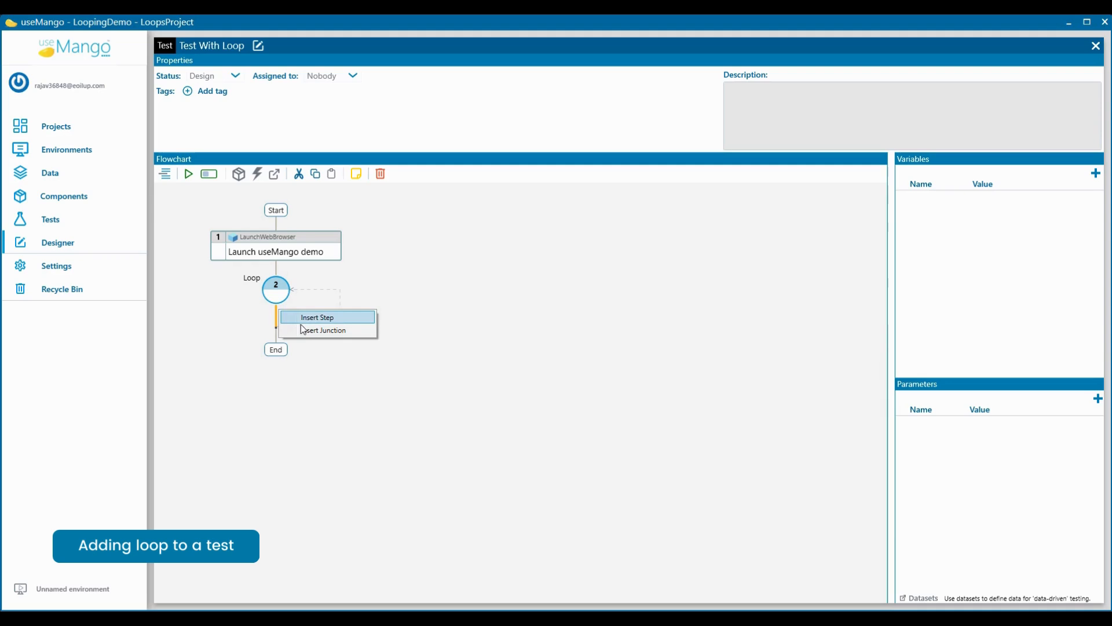
{"action": "left_click", "coordinate": [378, 280]}
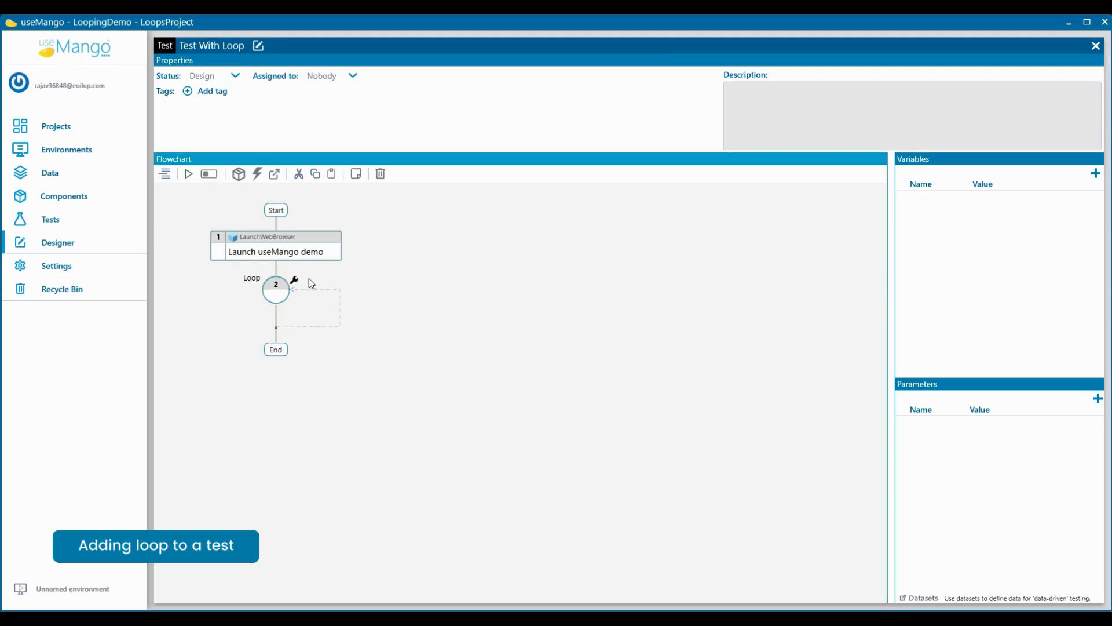
{"action": "left_click", "coordinate": [296, 281]}
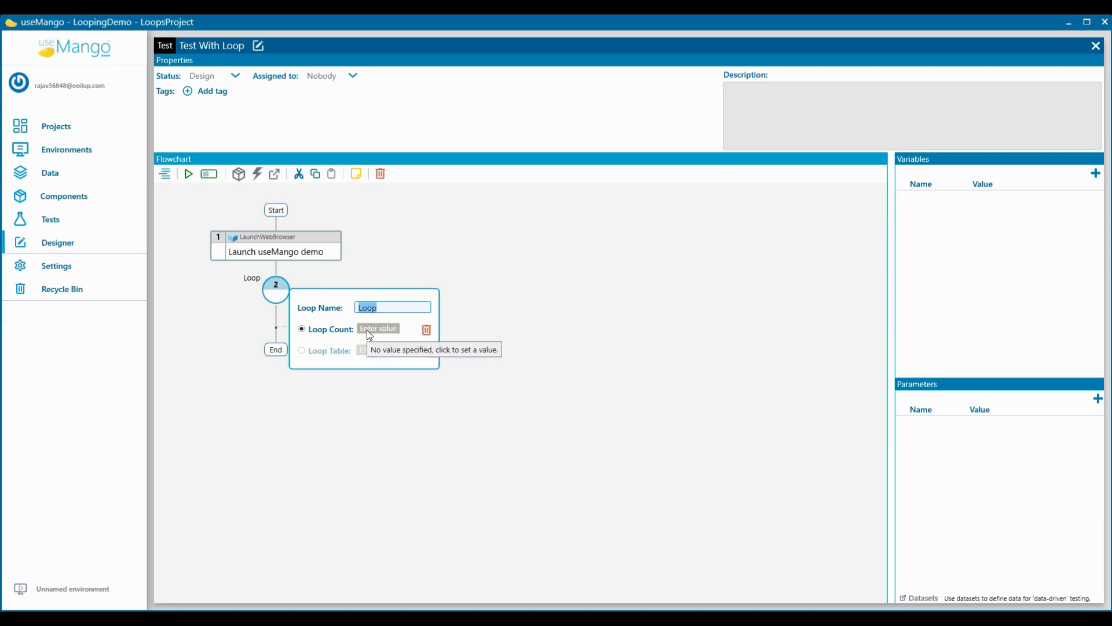
{"action": "left_click", "coordinate": [328, 352]}
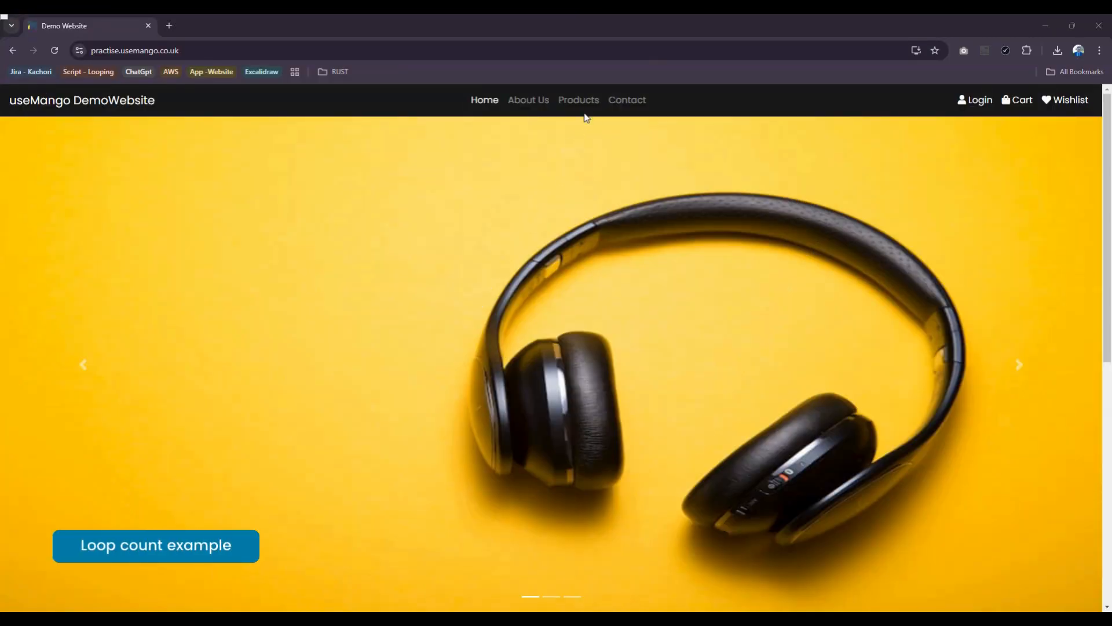
Step: On the useMango demo website in the browser, add the Iphone Xs to the cart from the products page and open the cart
{"action": "left_click", "coordinate": [586, 108]}
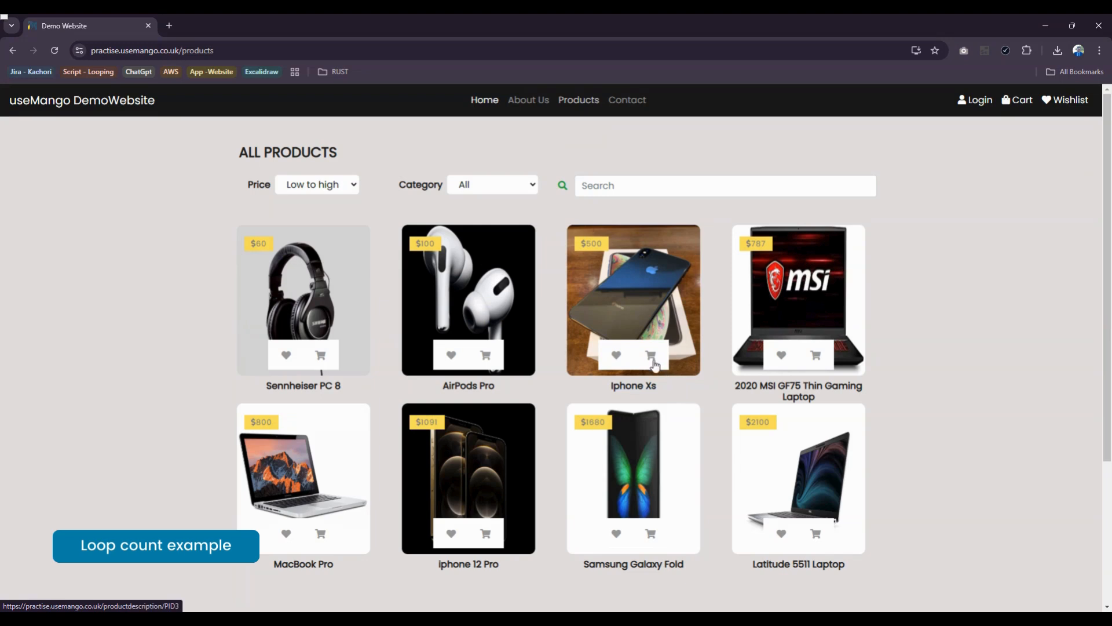
{"action": "left_click", "coordinate": [651, 358]}
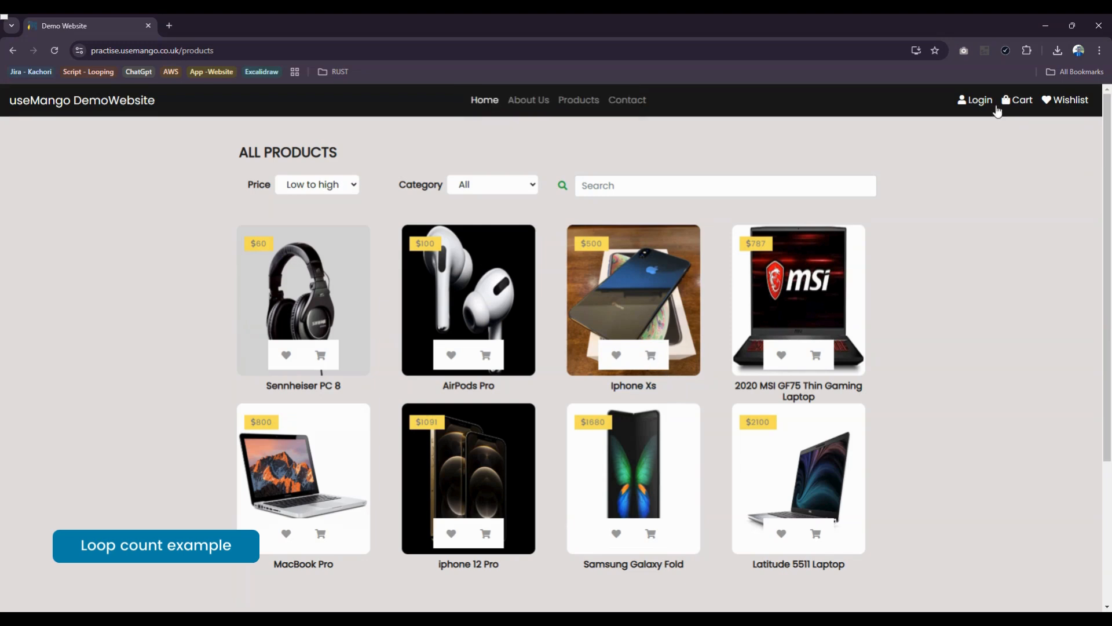
{"action": "left_click", "coordinate": [1017, 102]}
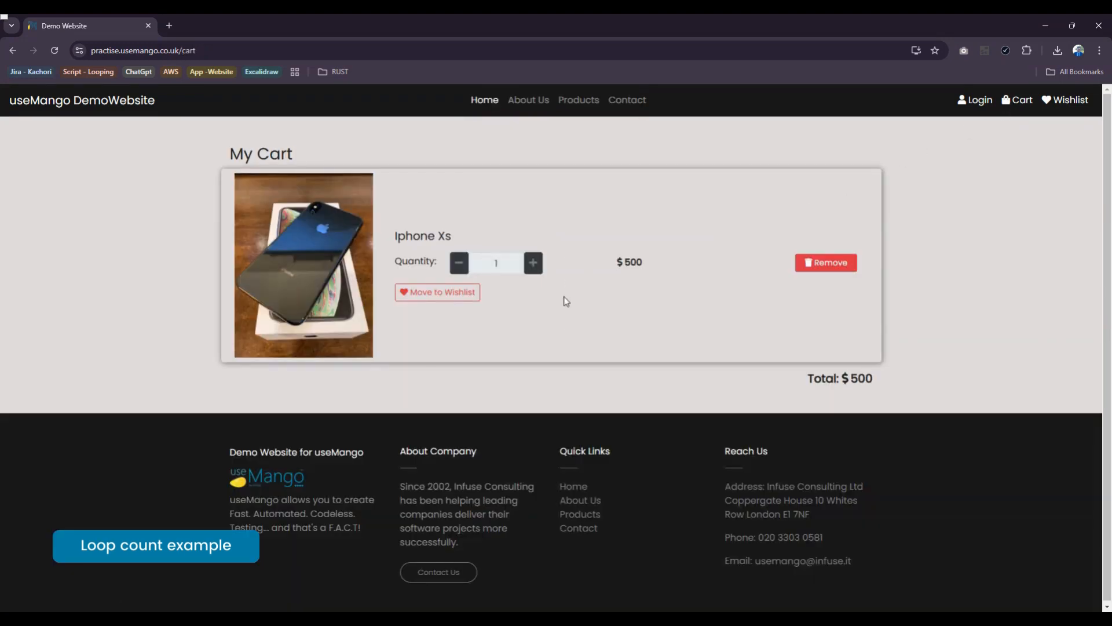
Step: Raise the quantity of the Iphone Xs in the cart to 5
{"action": "left_click", "coordinate": [534, 264]}
{"action": "left_click", "coordinate": [535, 267]}
{"action": "left_click", "coordinate": [534, 264]}
{"action": "left_click", "coordinate": [534, 264]}
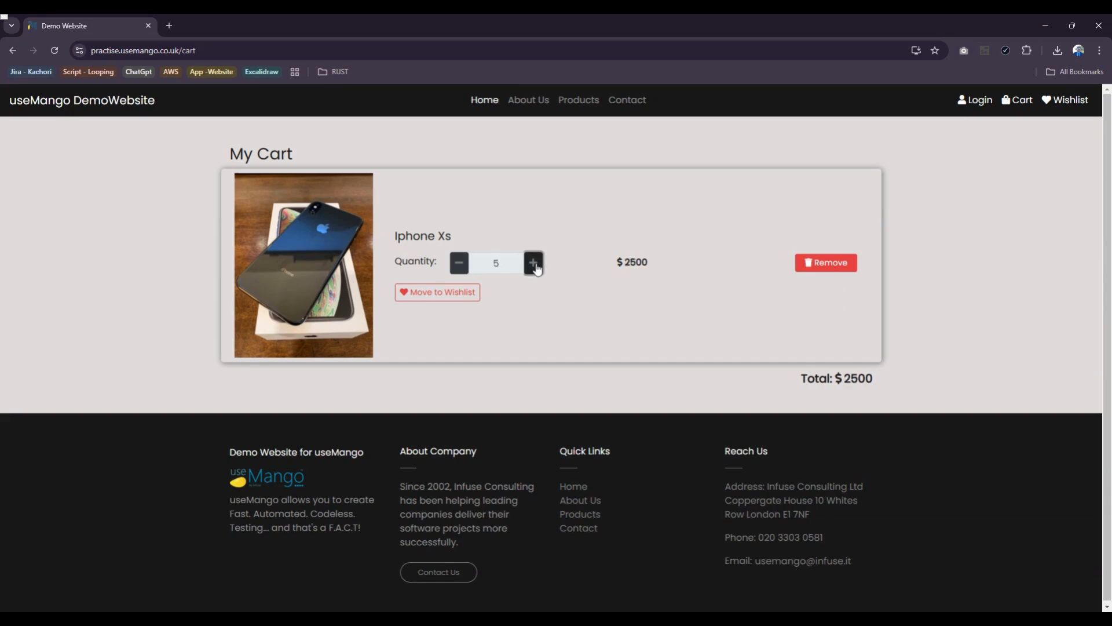
{"action": "left_click", "coordinate": [534, 264]}
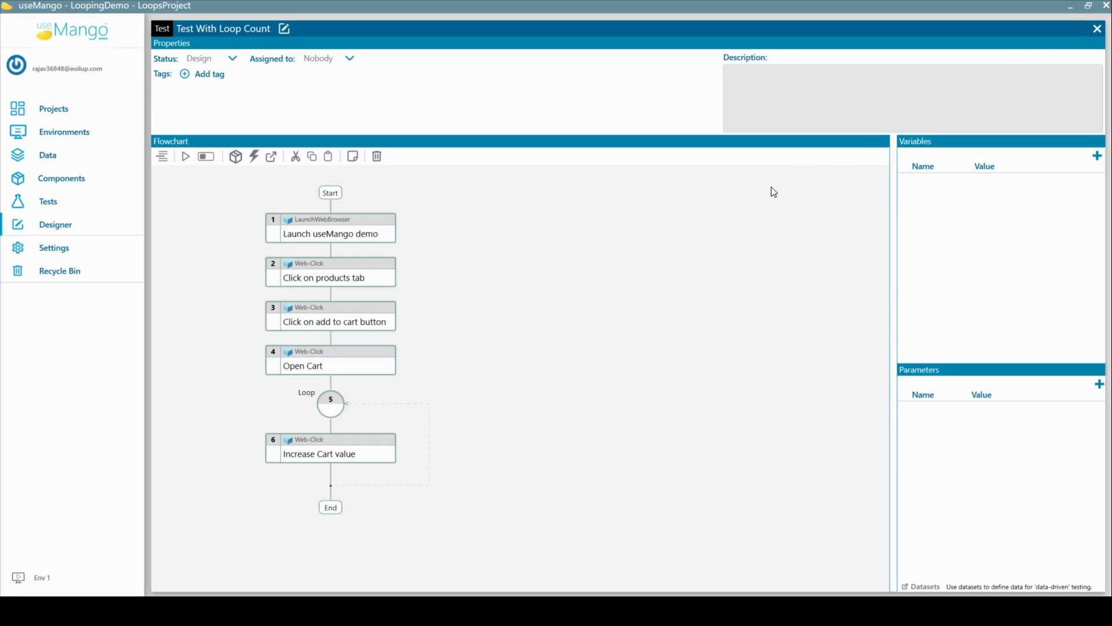
Step: In useMango's Test With Loop Count, add a variable named Count with the value 5
{"action": "left_click", "coordinate": [349, 394]}
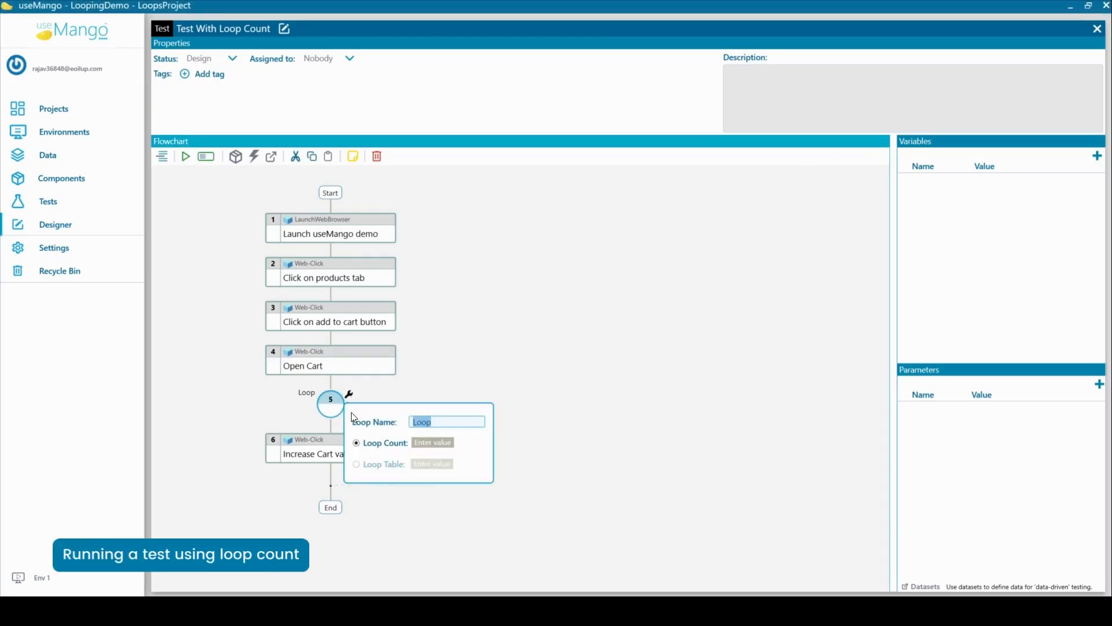
{"action": "left_click", "coordinate": [724, 331]}
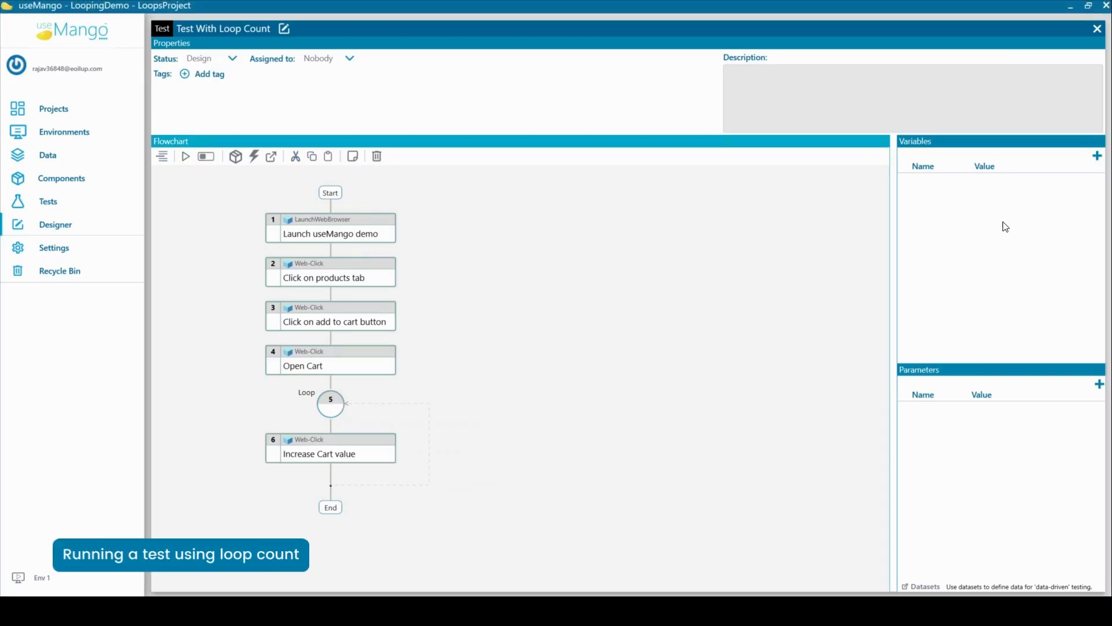
{"action": "left_click", "coordinate": [1095, 166]}
{"action": "left_click", "coordinate": [1034, 282]}
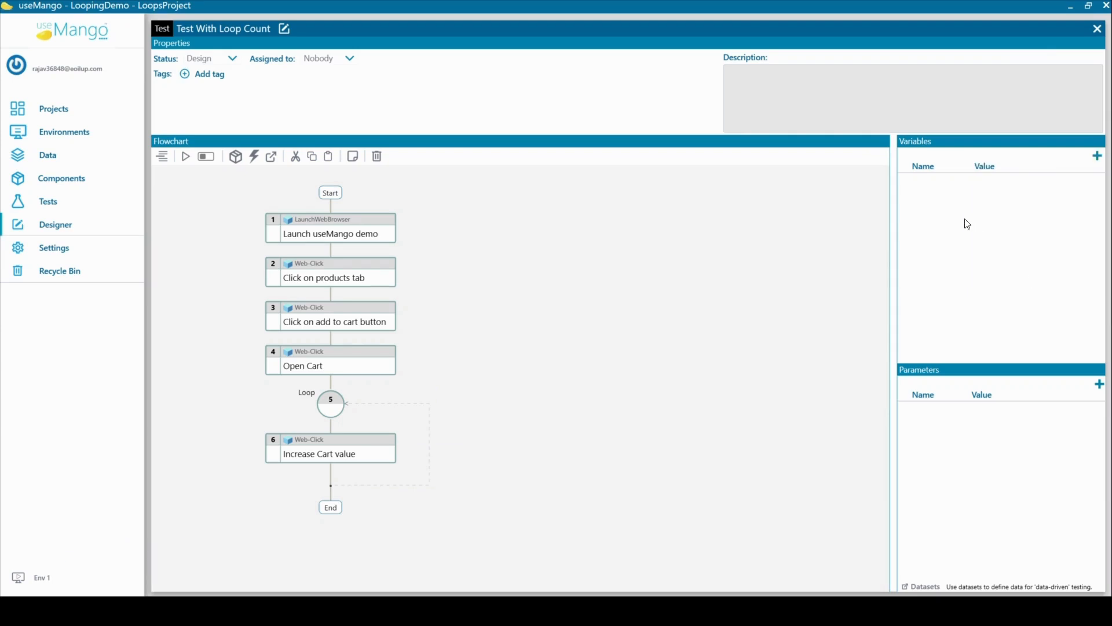
{"action": "type", "text": "c"}
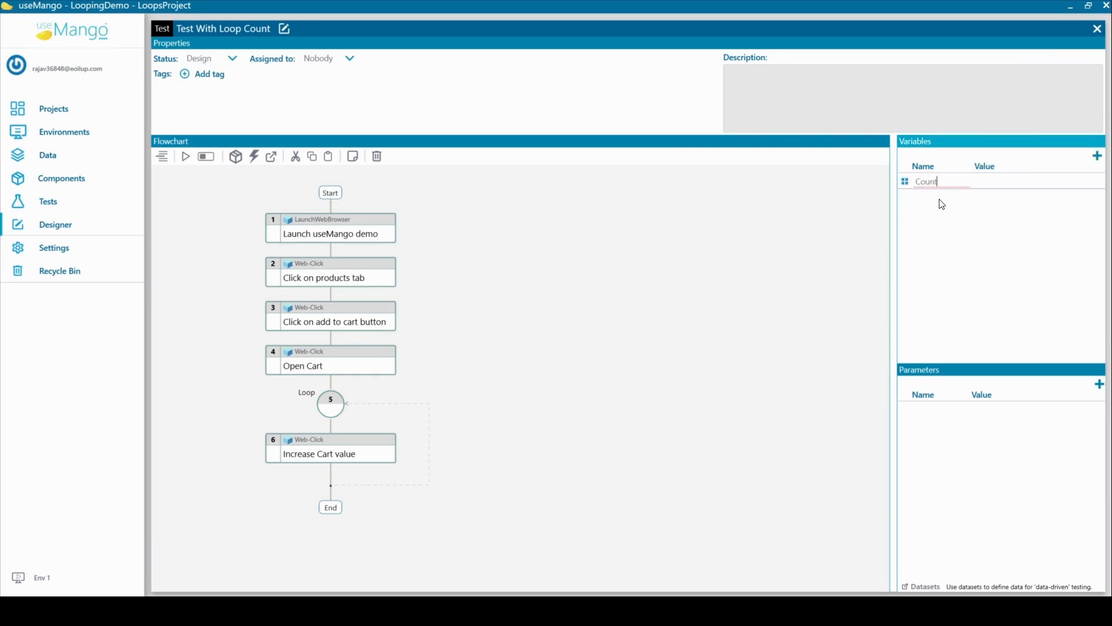
{"action": "left_click", "coordinate": [992, 179]}
{"action": "key", "text": "Return"}
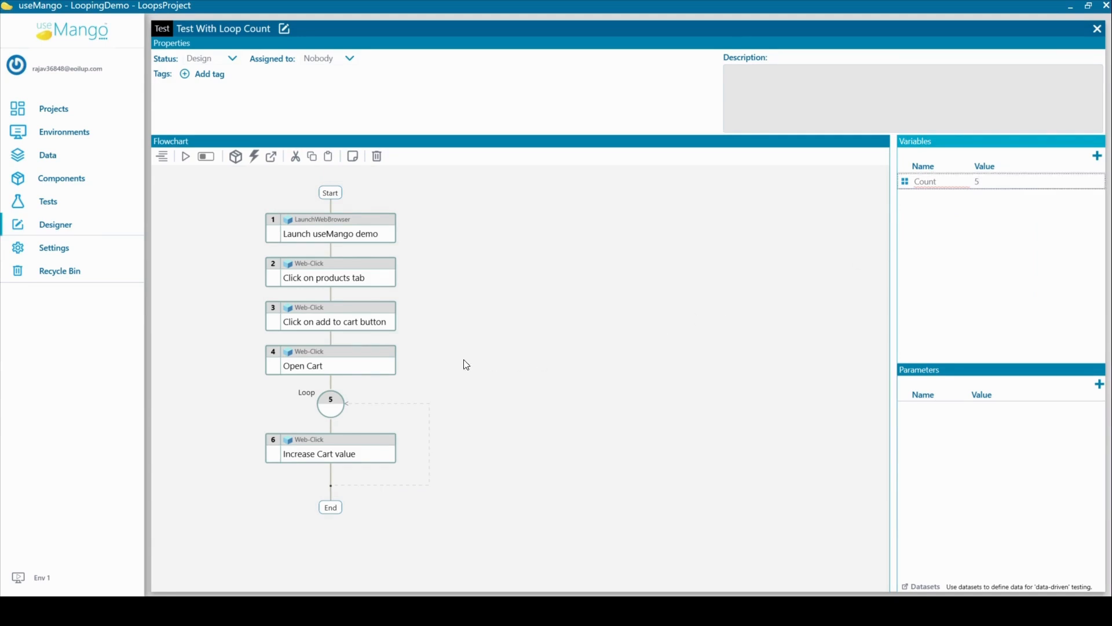
Step: Assign the Count variable as the Loop Count of the loop before the Increase Cart value step
{"action": "left_click", "coordinate": [350, 398]}
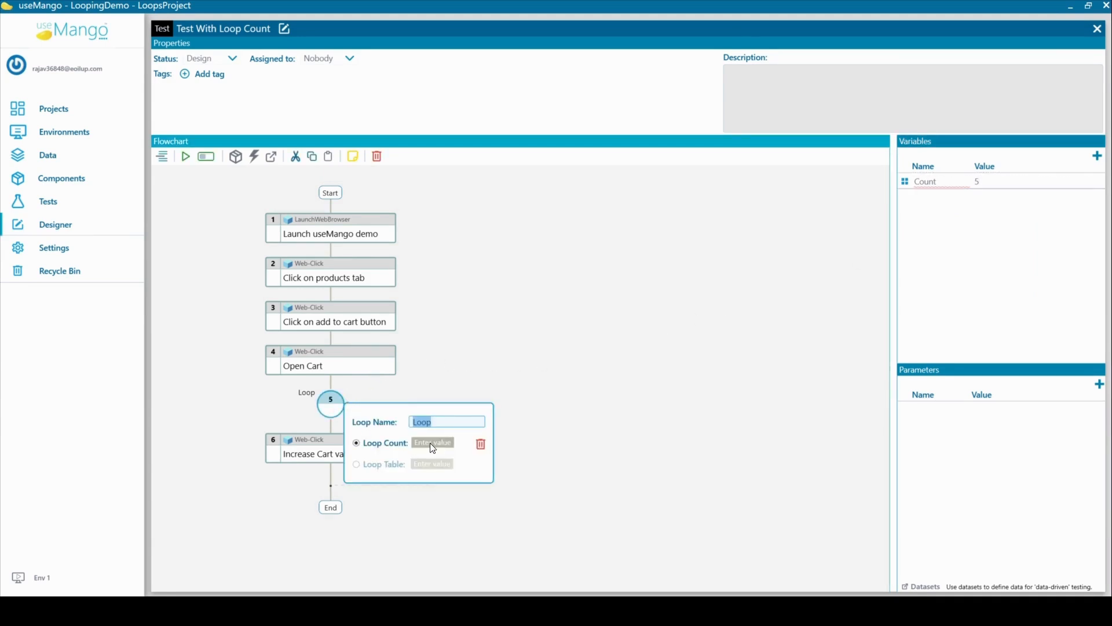
{"action": "left_click_drag", "start_coordinate": [905, 181], "coordinate": [433, 443]}
{"action": "left_click", "coordinate": [567, 351]}
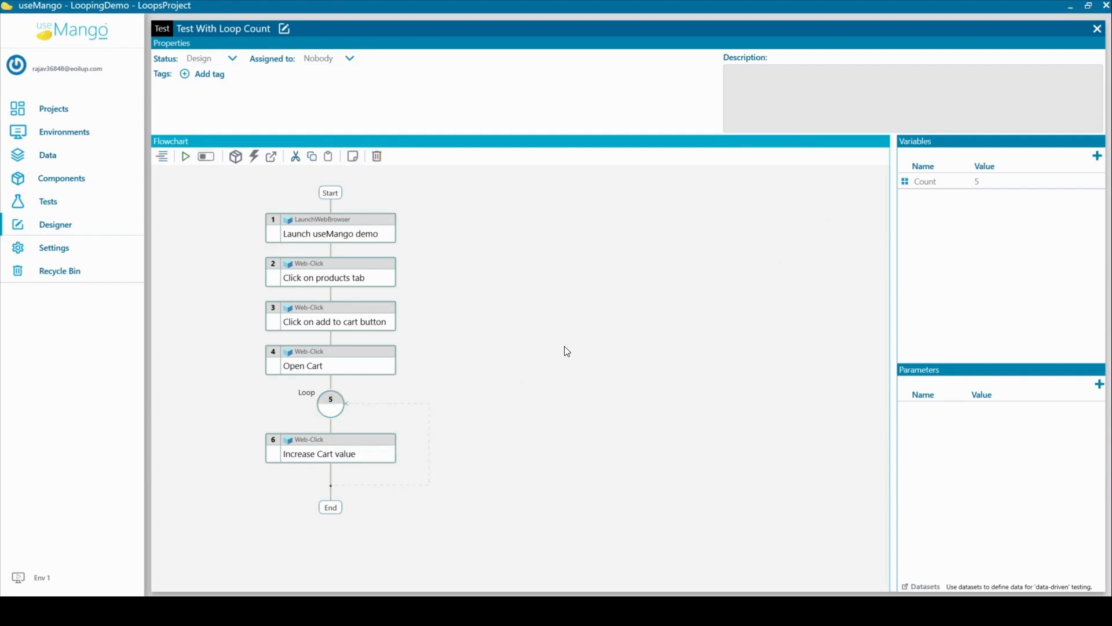
Step: Run the whole flowchart with all its steps selected and check the loop's iteration result
{"action": "left_click", "coordinate": [307, 234]}
{"action": "left_click_drag", "start_coordinate": [259, 206], "coordinate": [454, 504]}
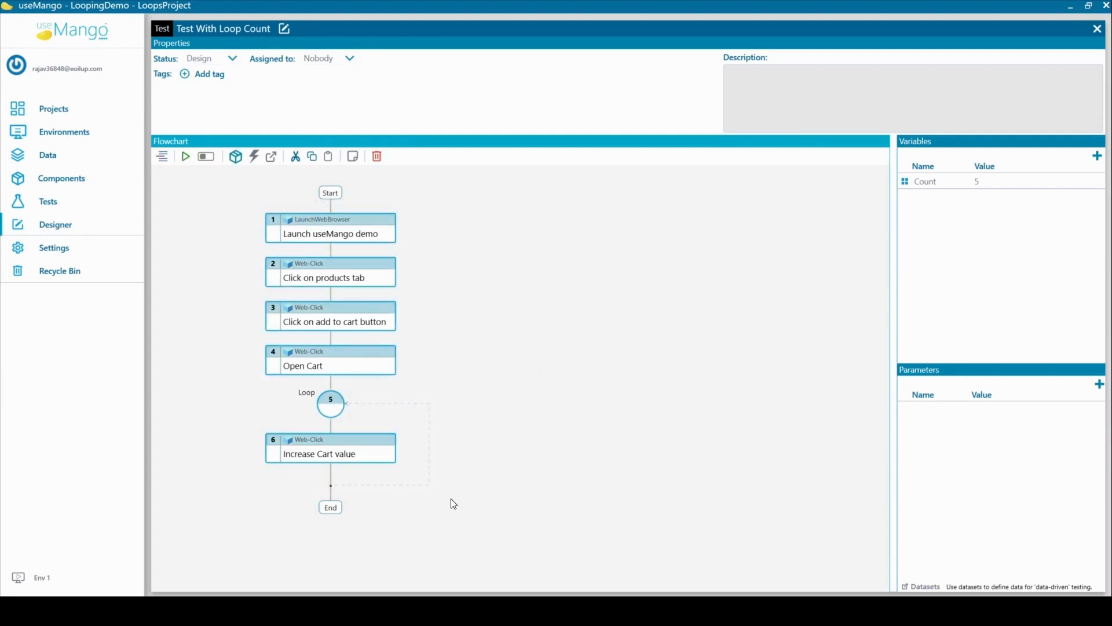
{"action": "left_click", "coordinate": [185, 157]}
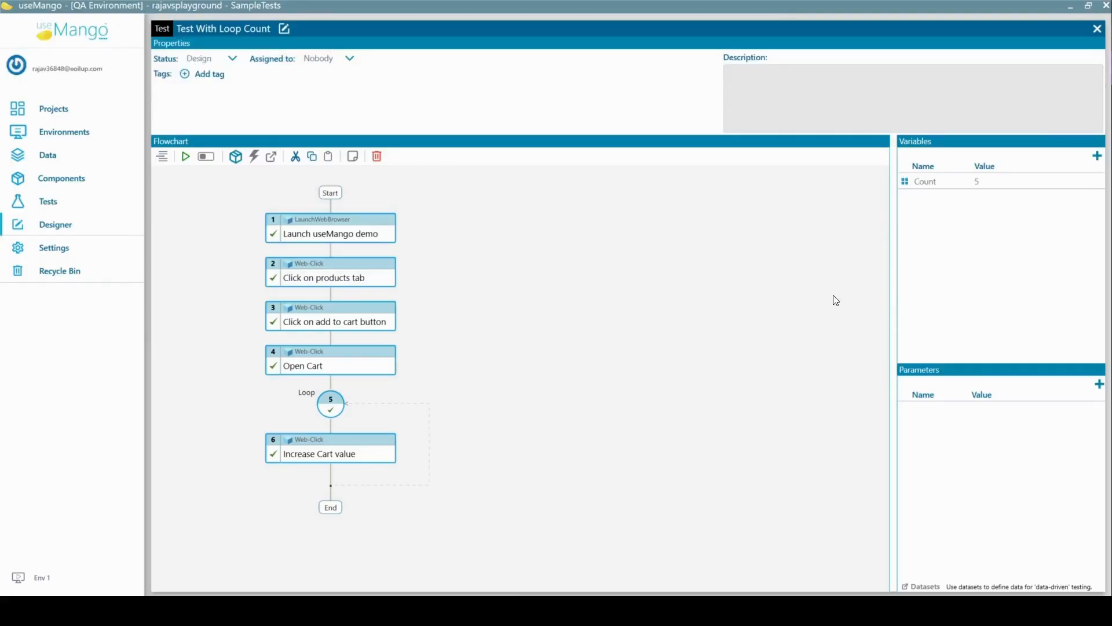
{"action": "left_click", "coordinate": [326, 413]}
{"action": "left_click", "coordinate": [328, 413]}
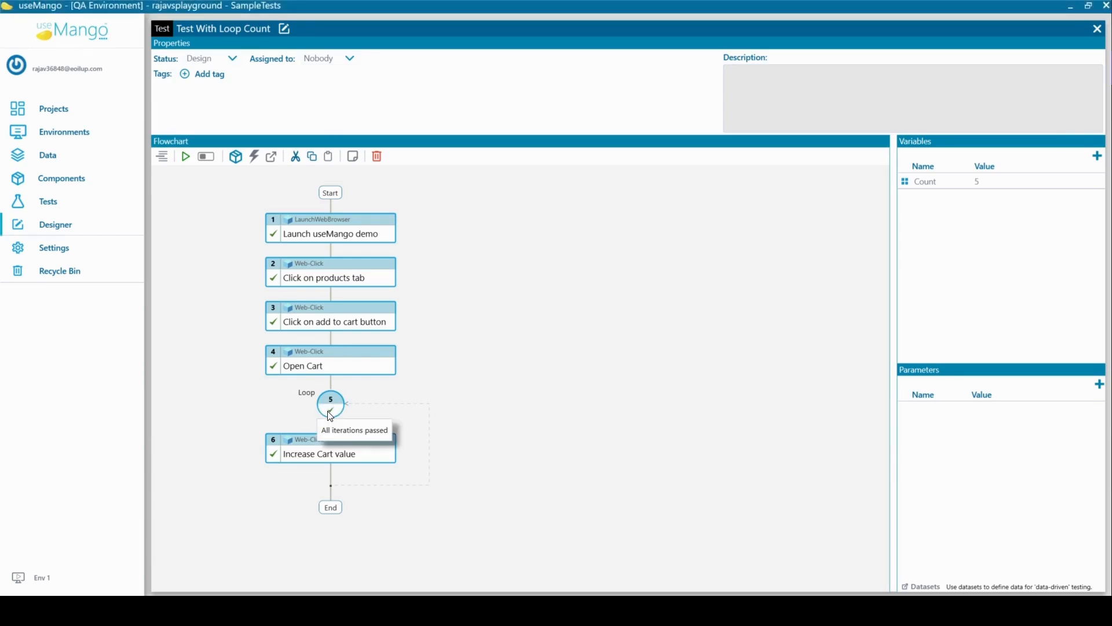
{"action": "left_click", "coordinate": [330, 416]}
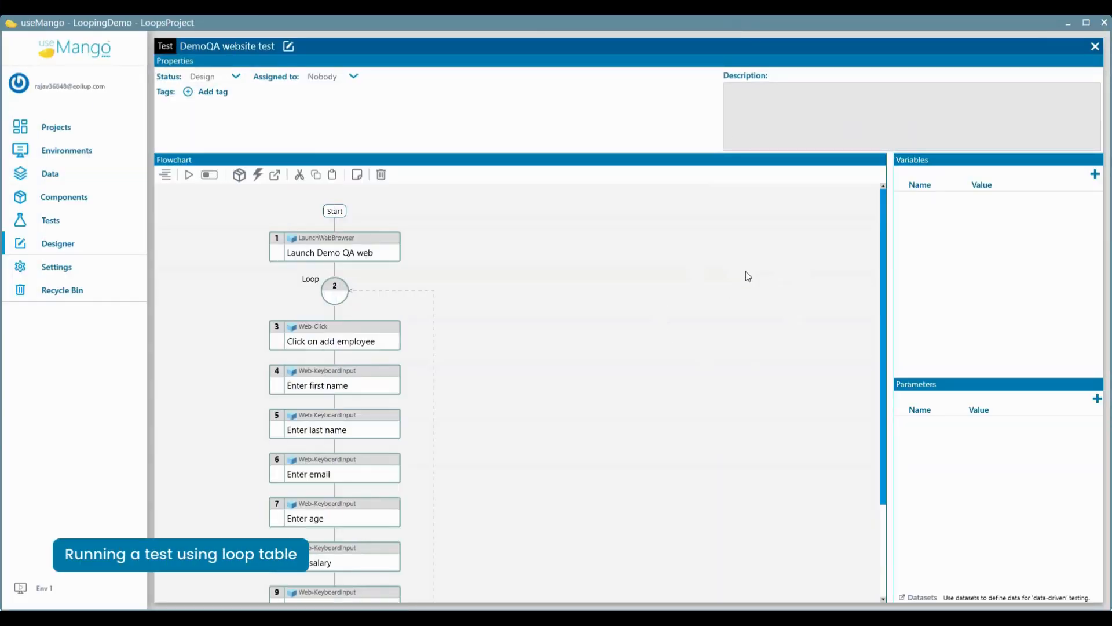
Step: Create a table variable named Employee data in the DemoQA website test
{"action": "scroll", "coordinate": [516, 353], "scroll_direction": "down", "scroll_amount": 3}
{"action": "scroll", "coordinate": [508, 365], "scroll_direction": "up", "scroll_amount": 3}
{"action": "left_click", "coordinate": [1095, 174]}
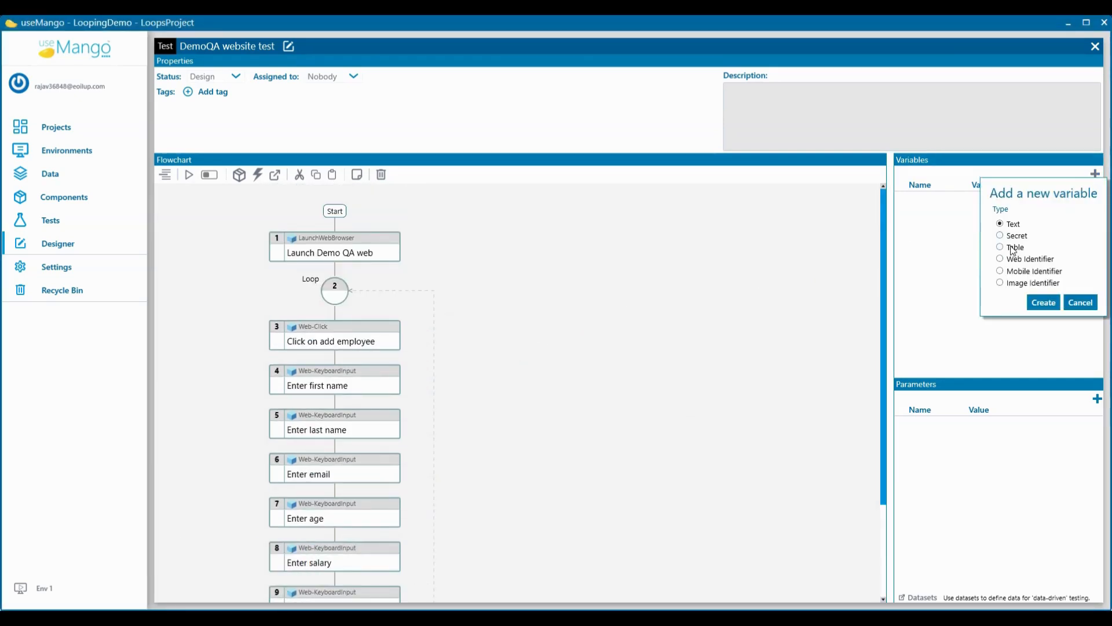
{"action": "left_click", "coordinate": [1044, 303]}
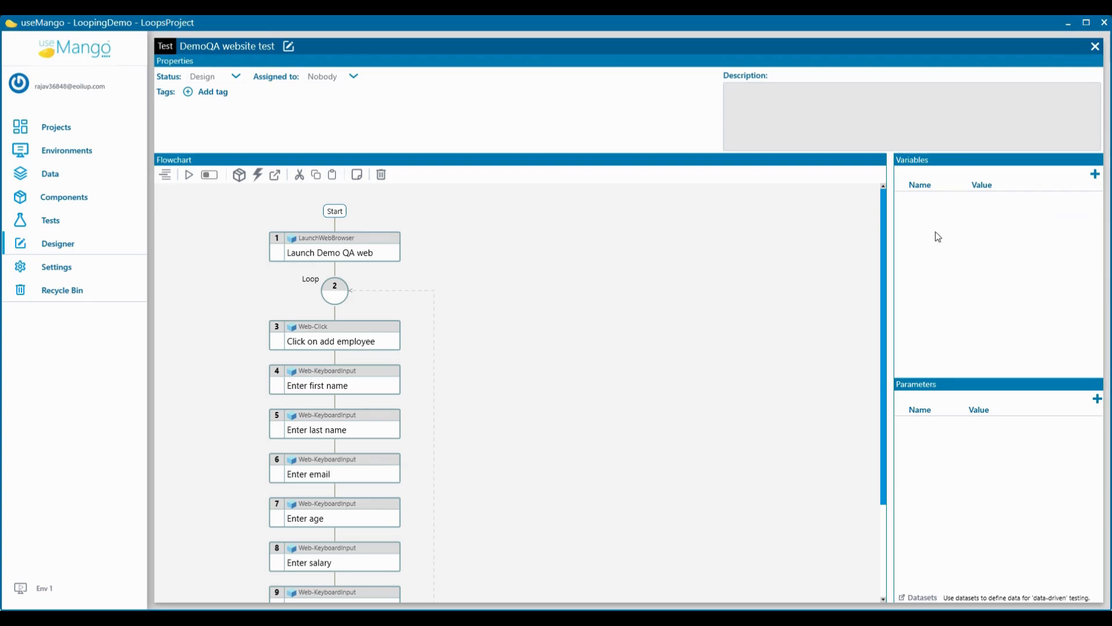
{"action": "type", "text": "Employee data"}
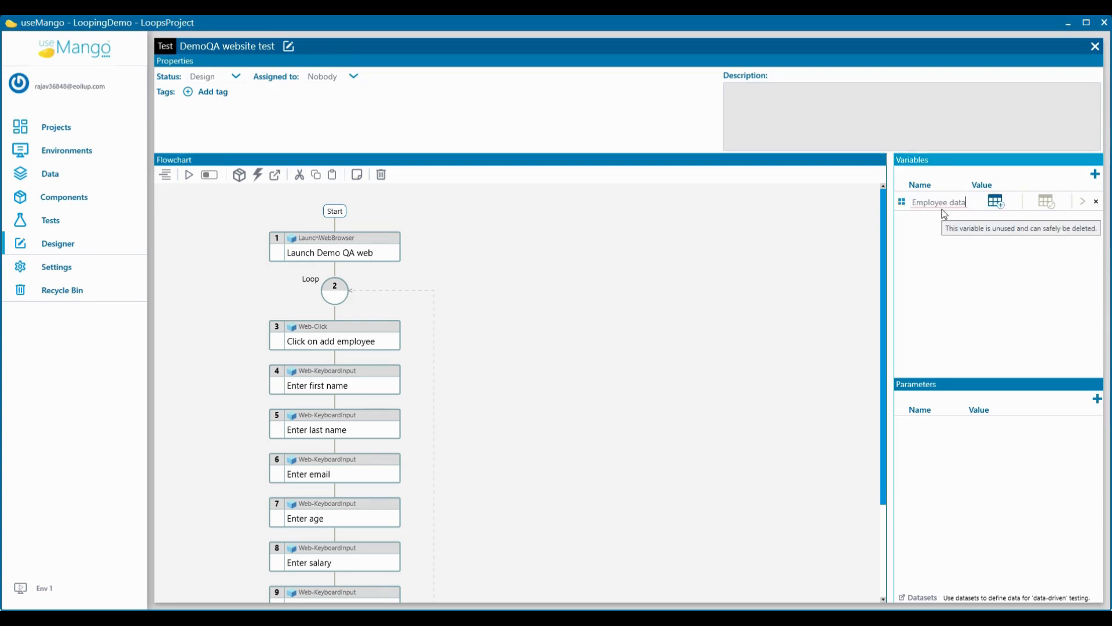
Step: Import the CSV file of employee records from Downloads into the Employee data variable and accept the table
{"action": "left_click", "coordinate": [992, 202]}
{"action": "scroll", "coordinate": [417, 276], "scroll_direction": "down", "scroll_amount": 2}
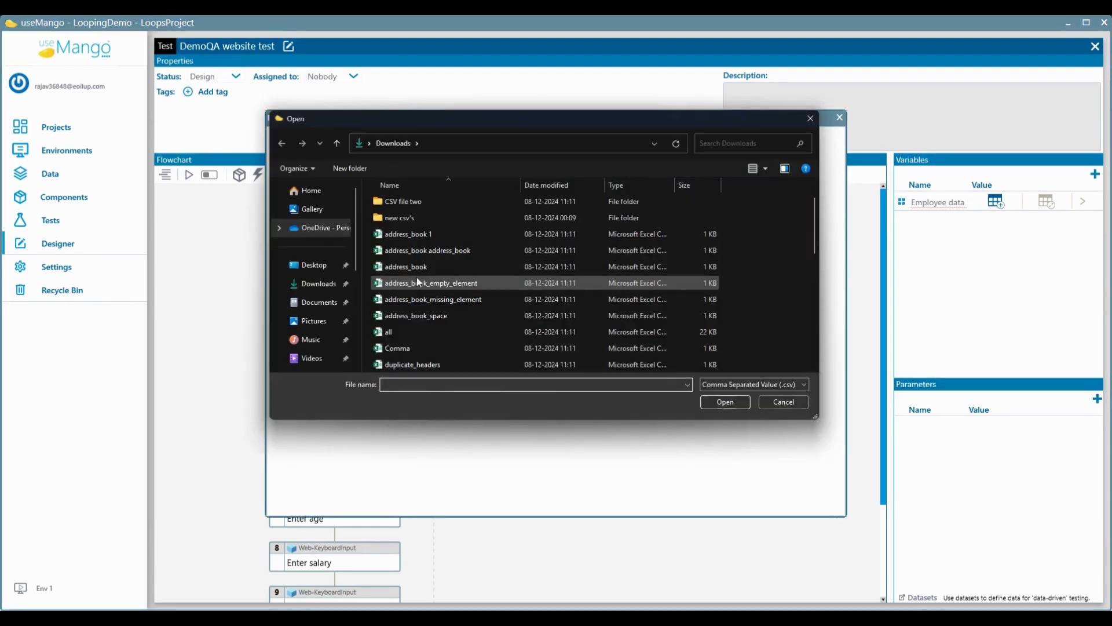
{"action": "double_click", "coordinate": [427, 298]}
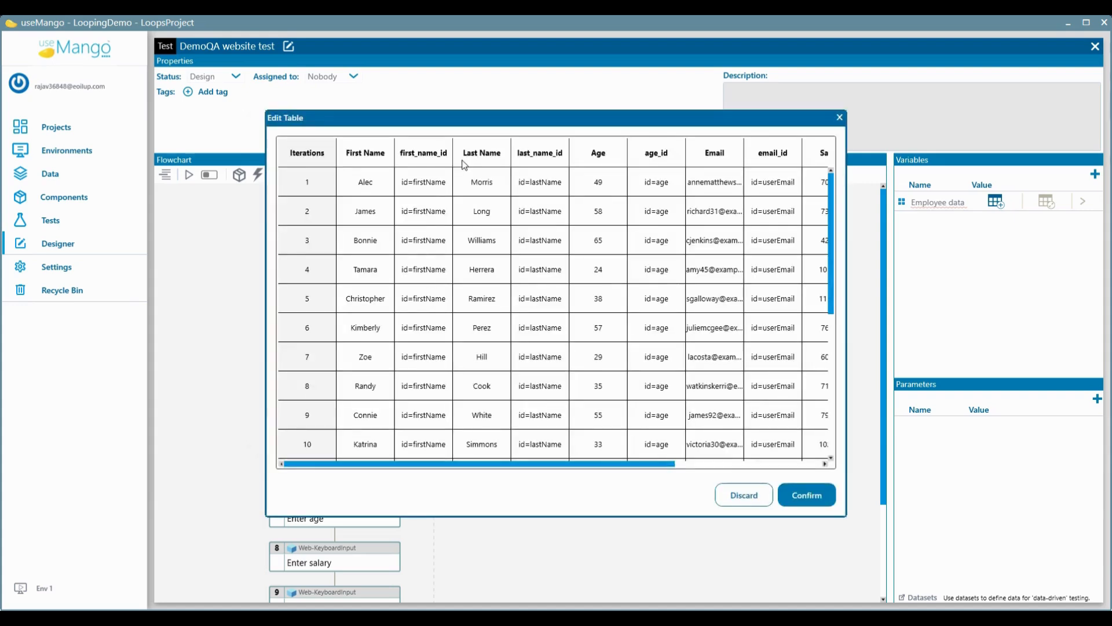
{"action": "left_click", "coordinate": [796, 494]}
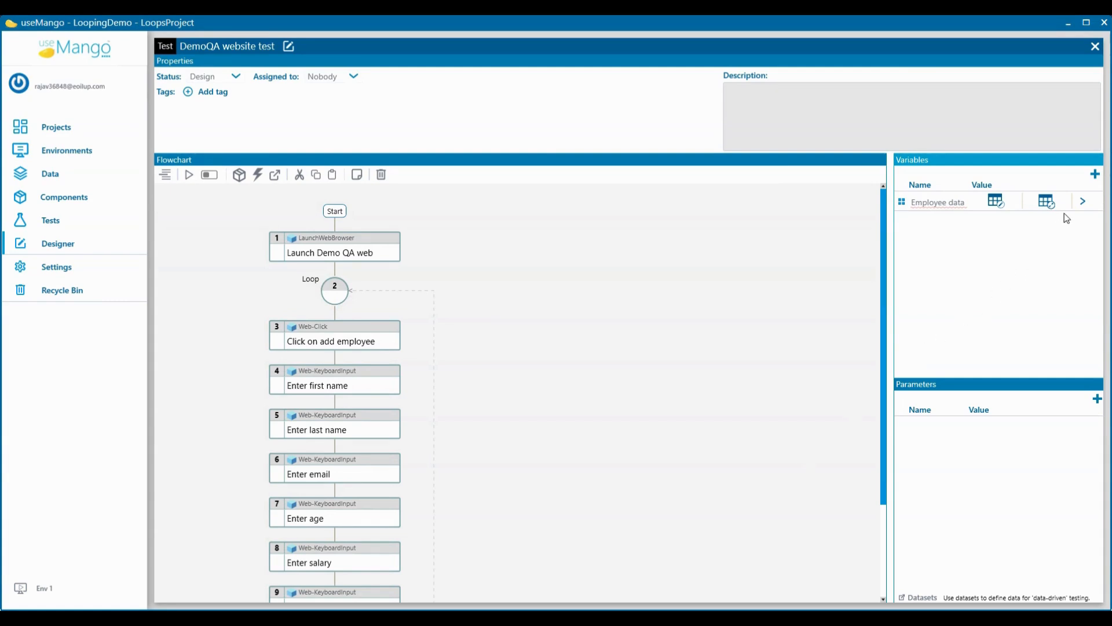
Step: Review the Employee data column names and assign that variable as the loop's Loop Table
{"action": "left_click", "coordinate": [1082, 201]}
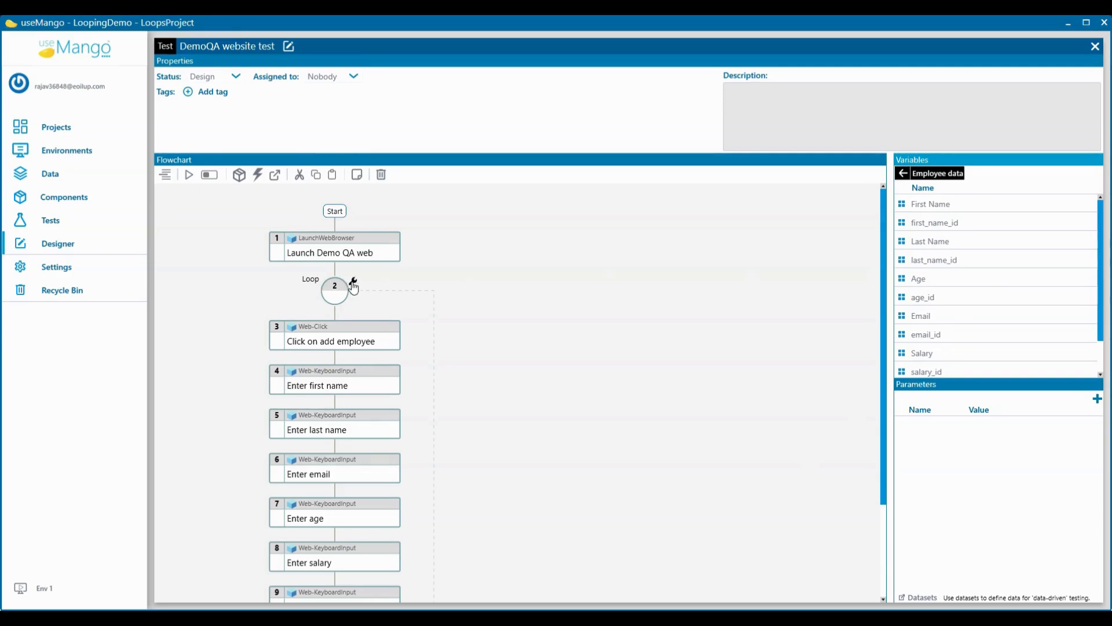
{"action": "left_click", "coordinate": [352, 281]}
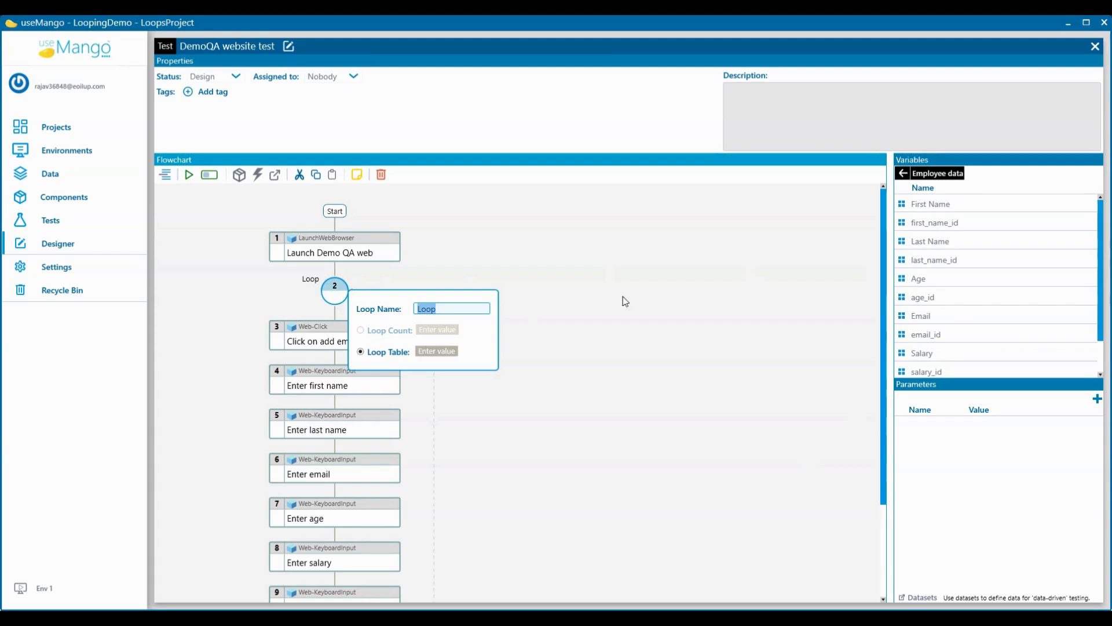
{"action": "left_click", "coordinate": [903, 173]}
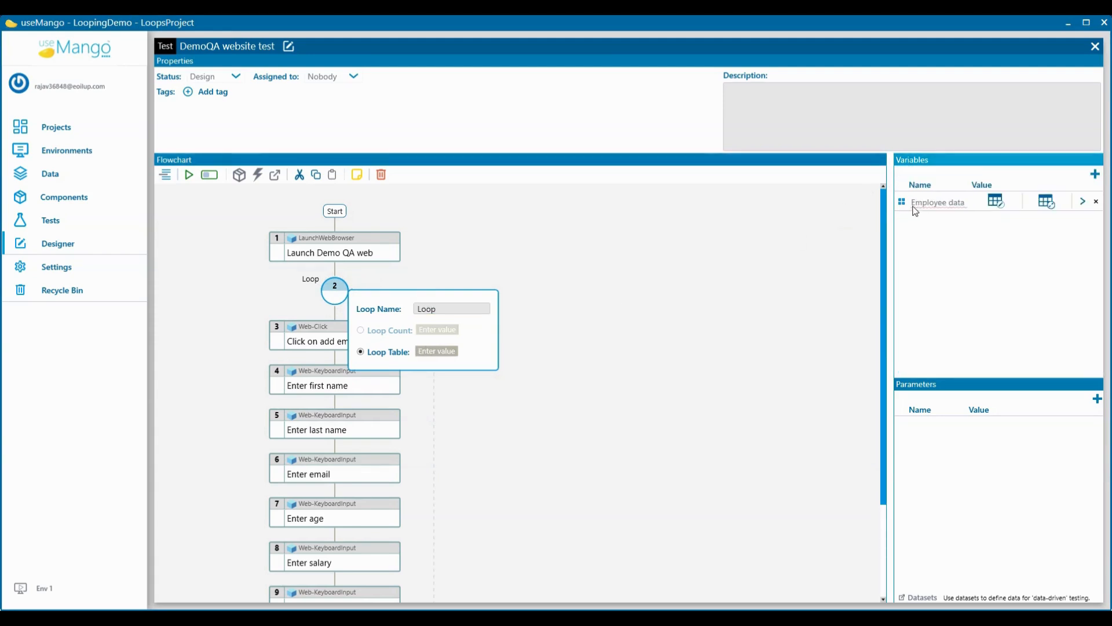
{"action": "left_click_drag", "start_coordinate": [908, 207], "coordinate": [435, 353]}
{"action": "mouse_move", "coordinate": [434, 353]}
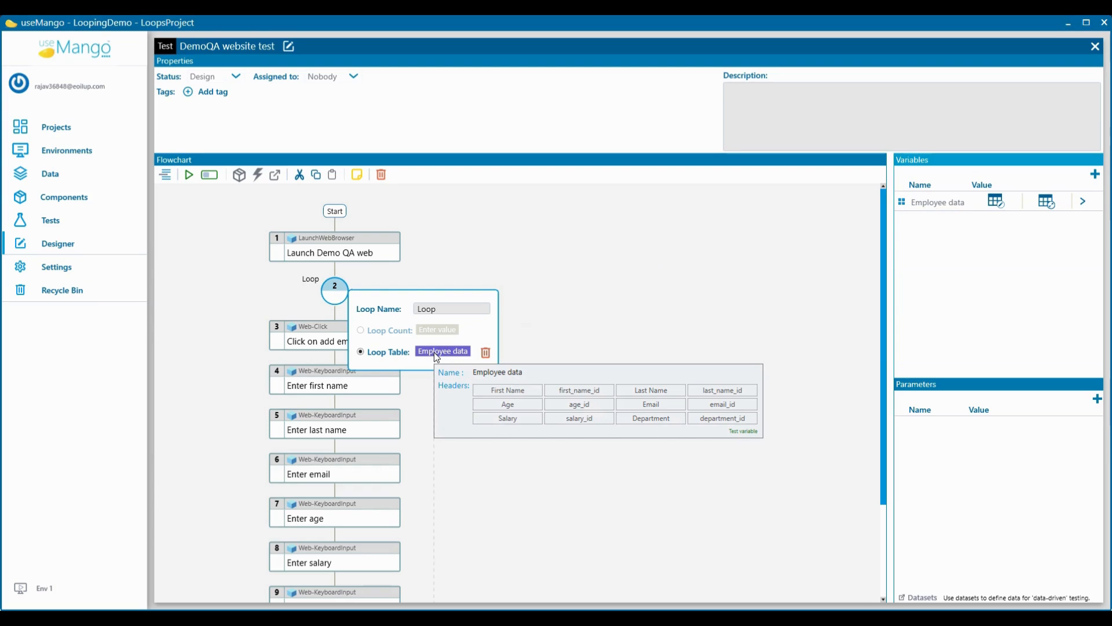
{"action": "left_click", "coordinate": [533, 322]}
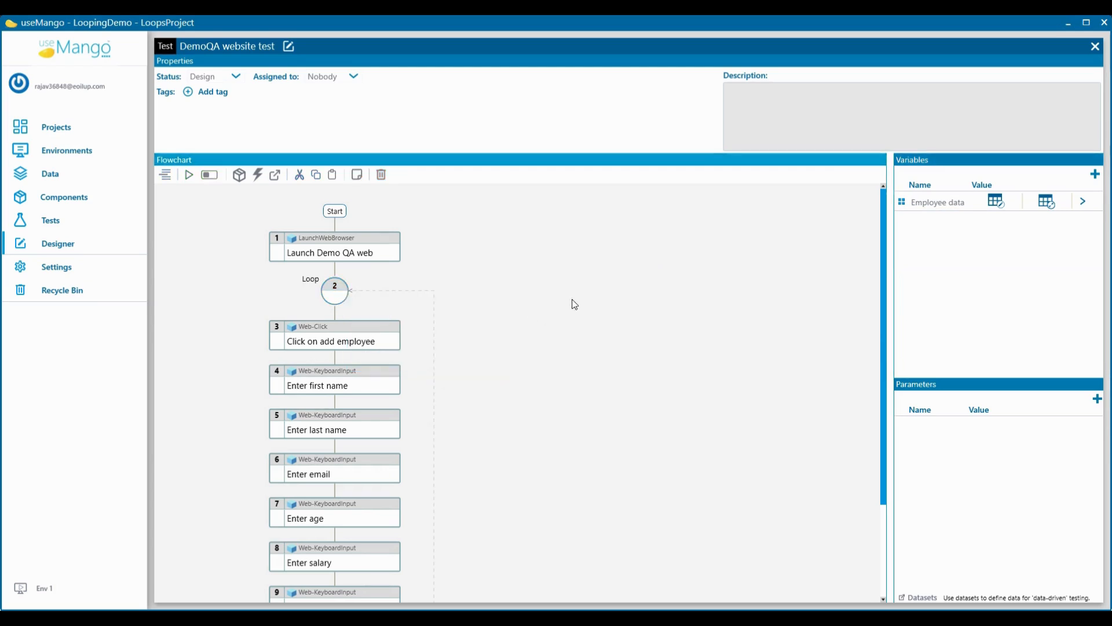
Step: Map the Enter first name step's Identifier to first_name_id and its Text and Keys to First Name from Employee data
{"action": "left_click", "coordinate": [1081, 200]}
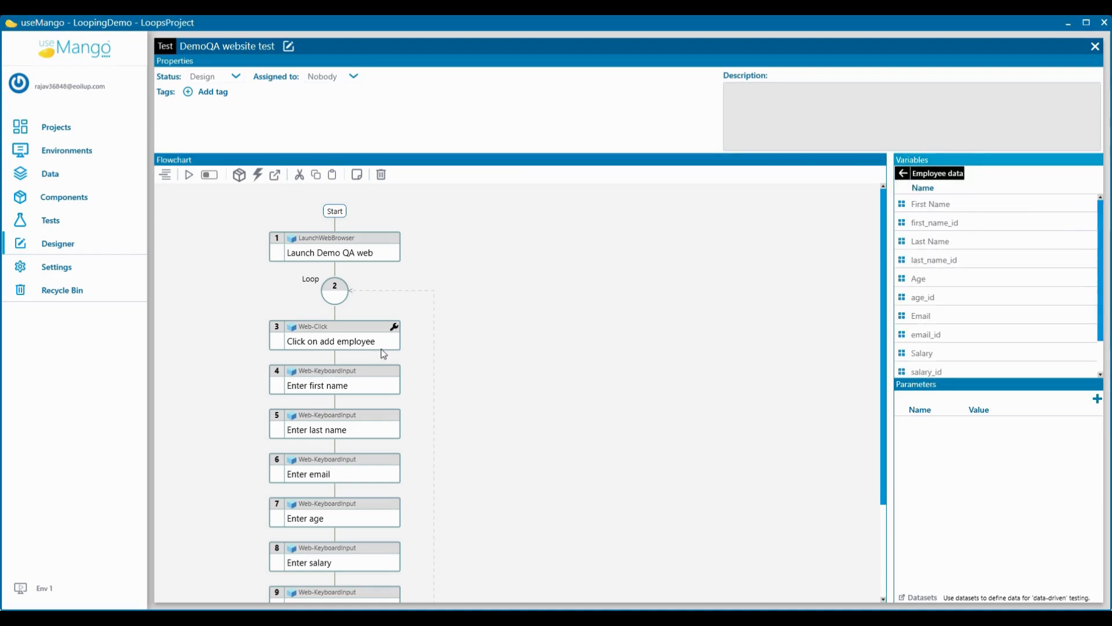
{"action": "left_click", "coordinate": [395, 371]}
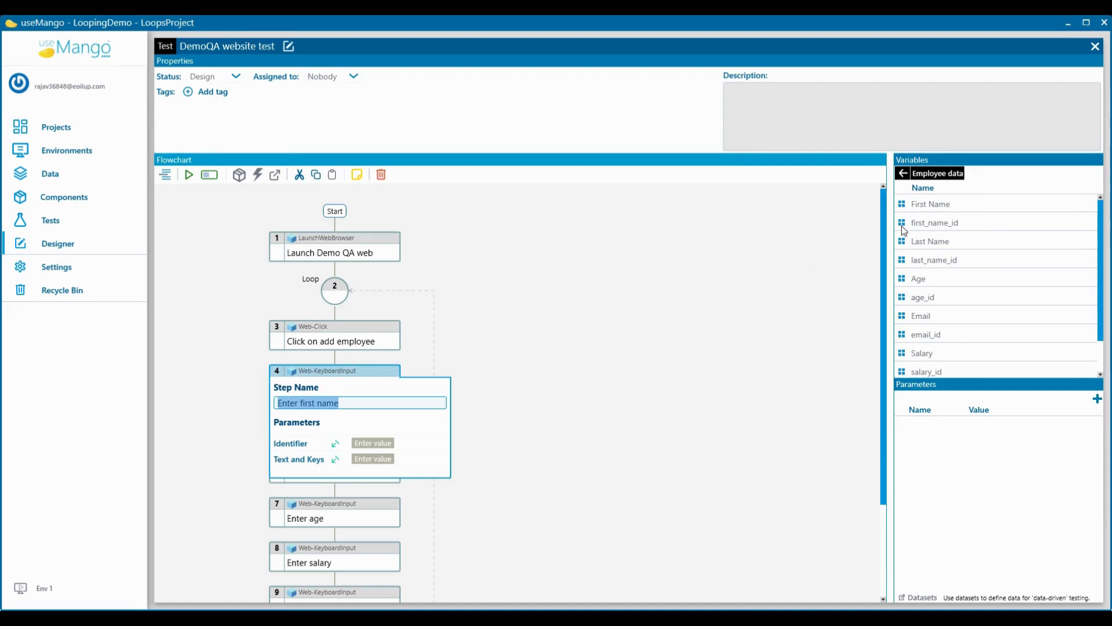
{"action": "mouse_move", "coordinate": [904, 230]}
{"action": "left_mouse_down"}
{"action": "mouse_move", "coordinate": [653, 362]}
{"action": "mouse_move", "coordinate": [454, 438]}
{"action": "mouse_move", "coordinate": [380, 443]}
{"action": "left_mouse_up"}
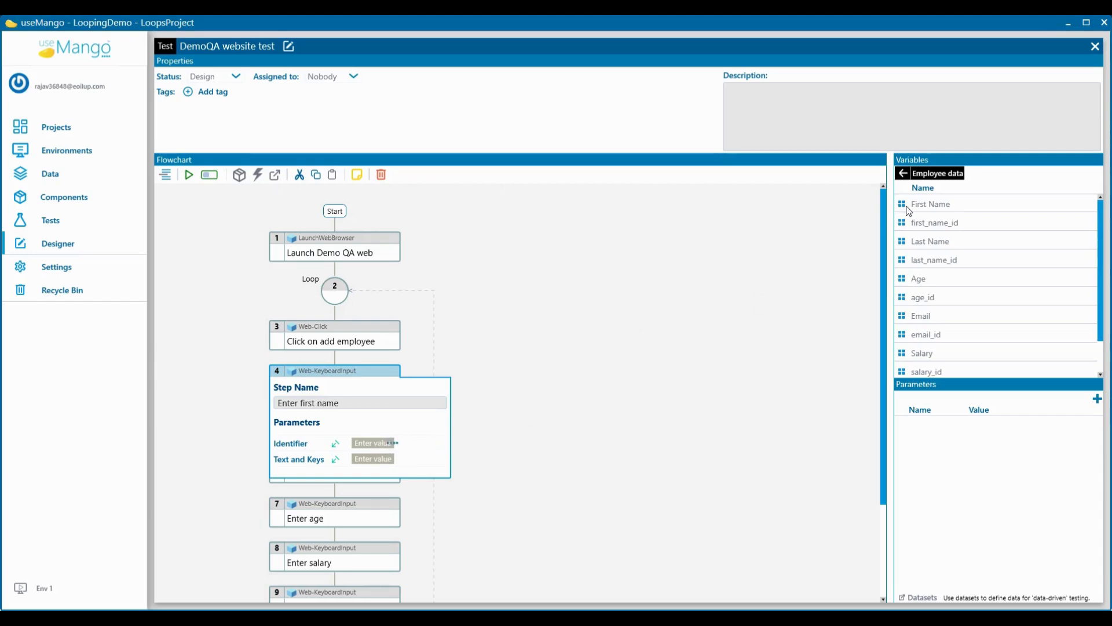
{"action": "left_click_drag", "start_coordinate": [899, 203], "coordinate": [380, 458]}
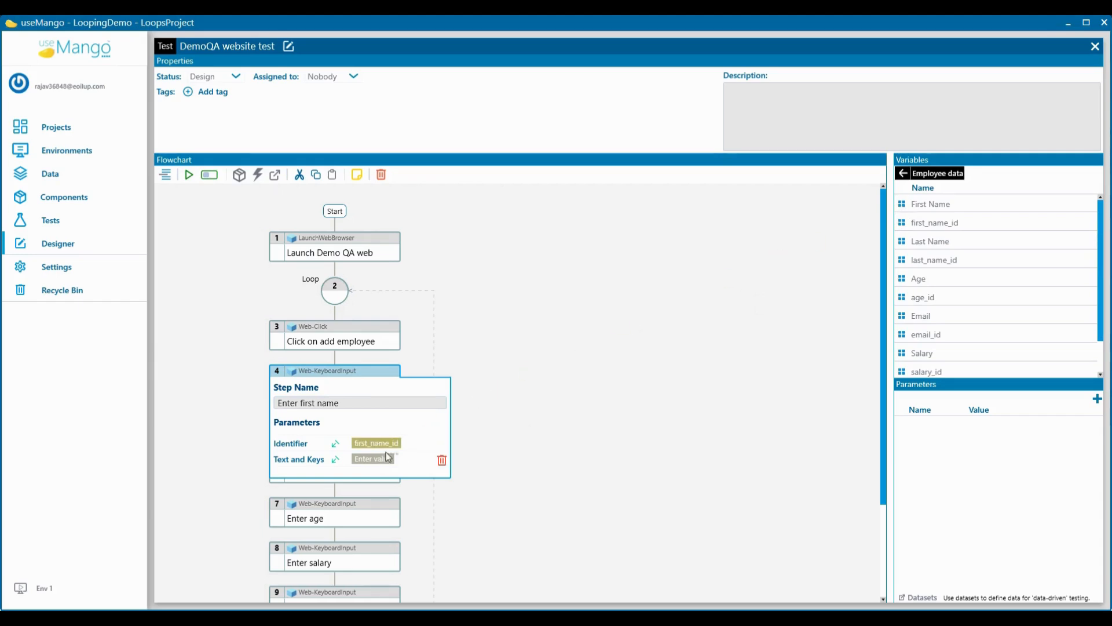
{"action": "left_click", "coordinate": [517, 392]}
Step: Map the Enter last name step's Identifier to last_name_id and its Text and Keys to Last Name
{"action": "scroll", "coordinate": [517, 392], "scroll_direction": "down", "scroll_amount": 3}
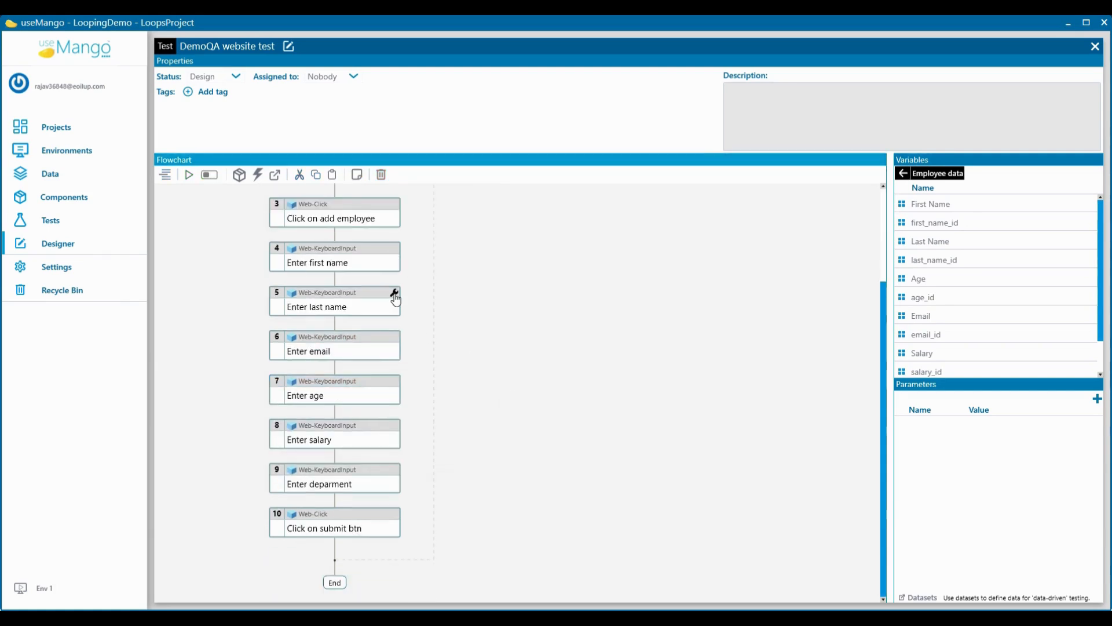
{"action": "left_click", "coordinate": [395, 297]}
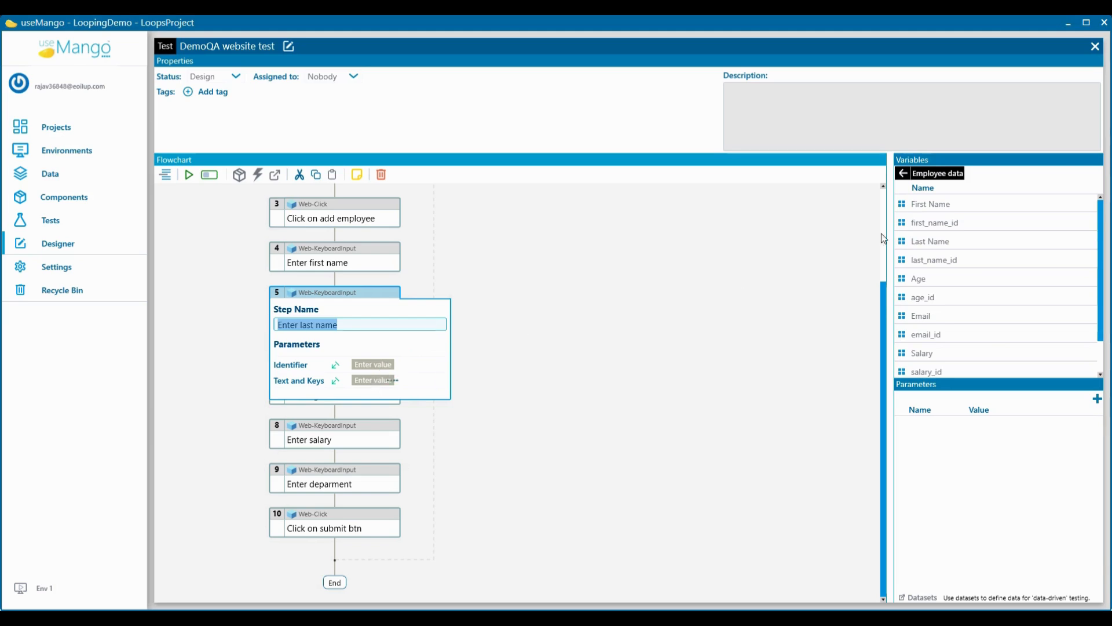
{"action": "left_click_drag", "start_coordinate": [899, 259], "coordinate": [375, 366]}
{"action": "left_click", "coordinate": [545, 345]}
Step: Map the Enter email step's parameters to email_id and Email, and the Enter age step's parameters to age_id and Age
{"action": "left_click", "coordinate": [394, 340]}
{"action": "left_click_drag", "start_coordinate": [903, 318], "coordinate": [371, 425]}
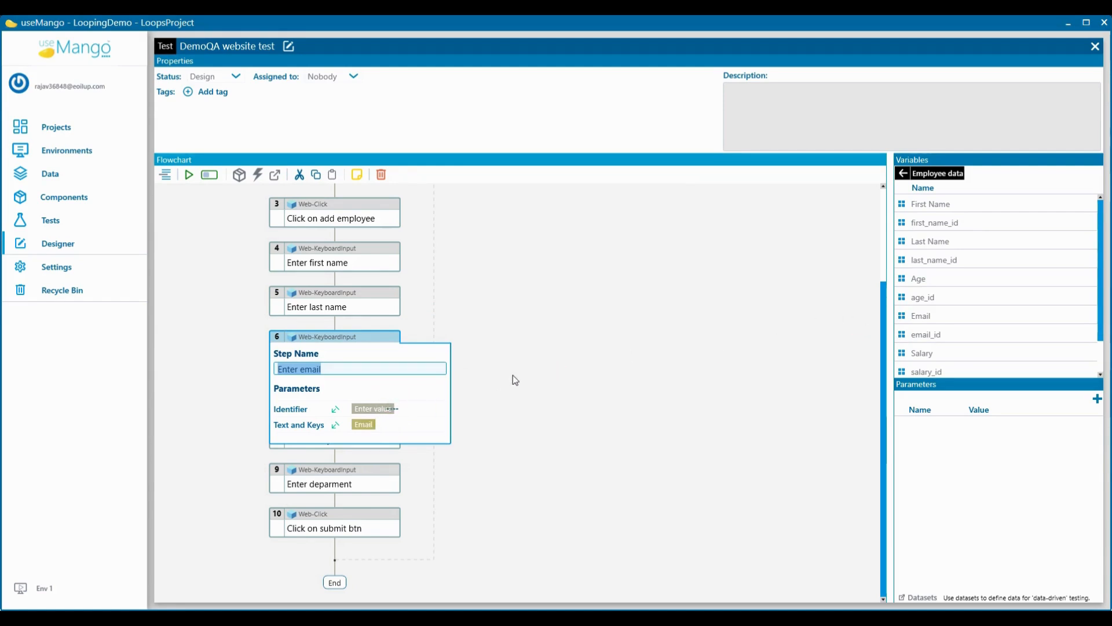
{"action": "left_click", "coordinate": [513, 375]}
{"action": "left_click", "coordinate": [394, 381]}
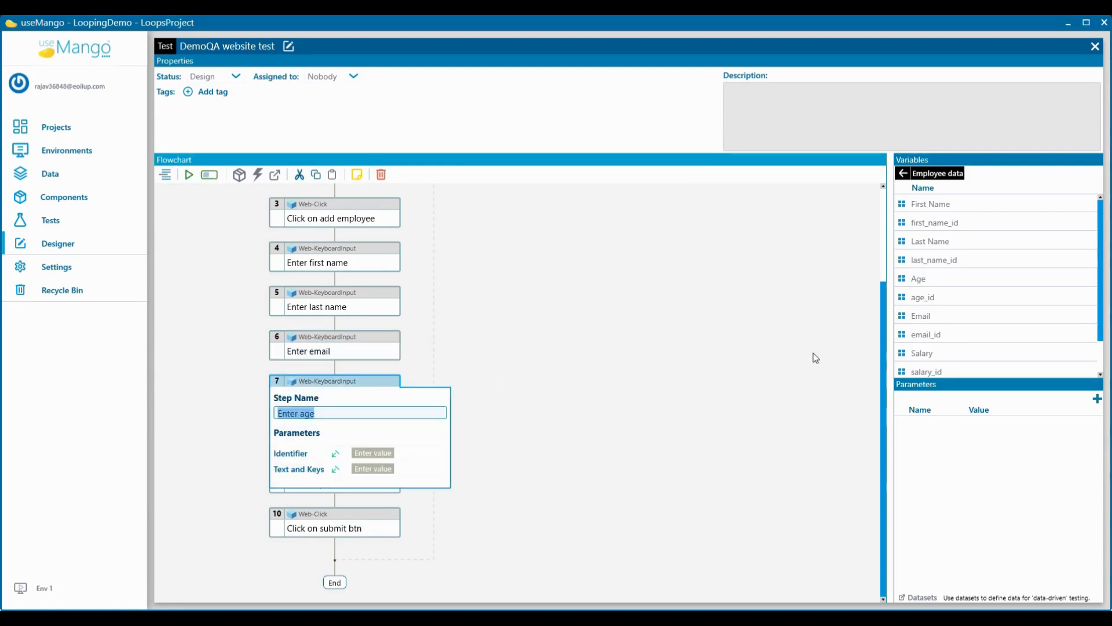
{"action": "left_click_drag", "start_coordinate": [907, 281], "coordinate": [441, 453]}
{"action": "left_click", "coordinate": [584, 390]}
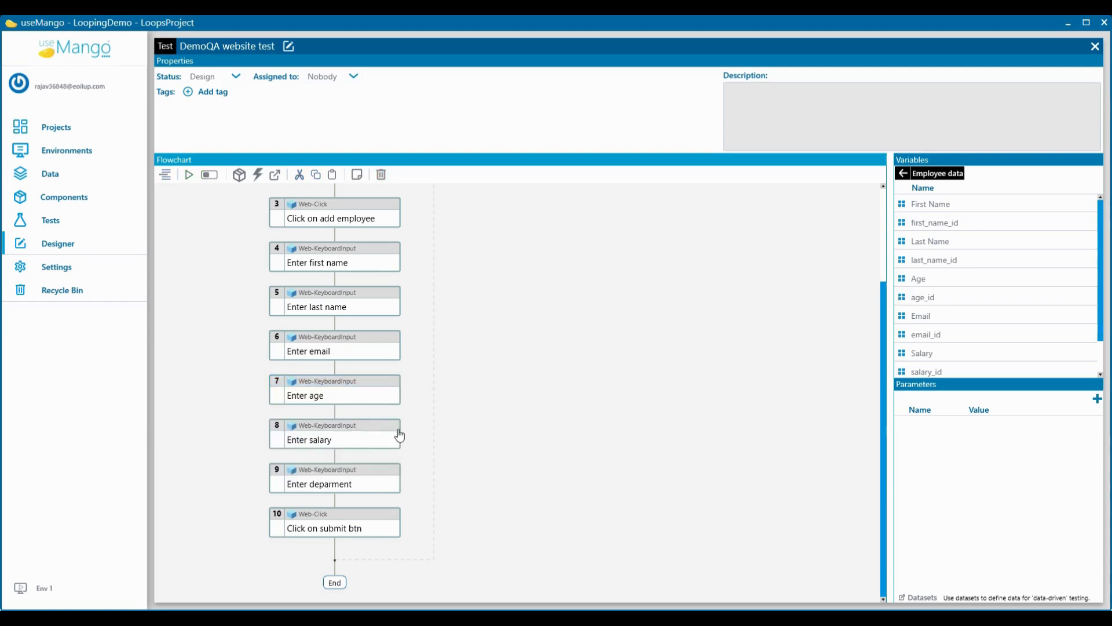
Step: Map the Enter salary step's parameters to salary_id and Salary, and the Enter deparment step's parameters to department_id and Department
{"action": "left_click", "coordinate": [399, 435]}
{"action": "scroll", "coordinate": [903, 321], "scroll_direction": "down", "scroll_amount": 1}
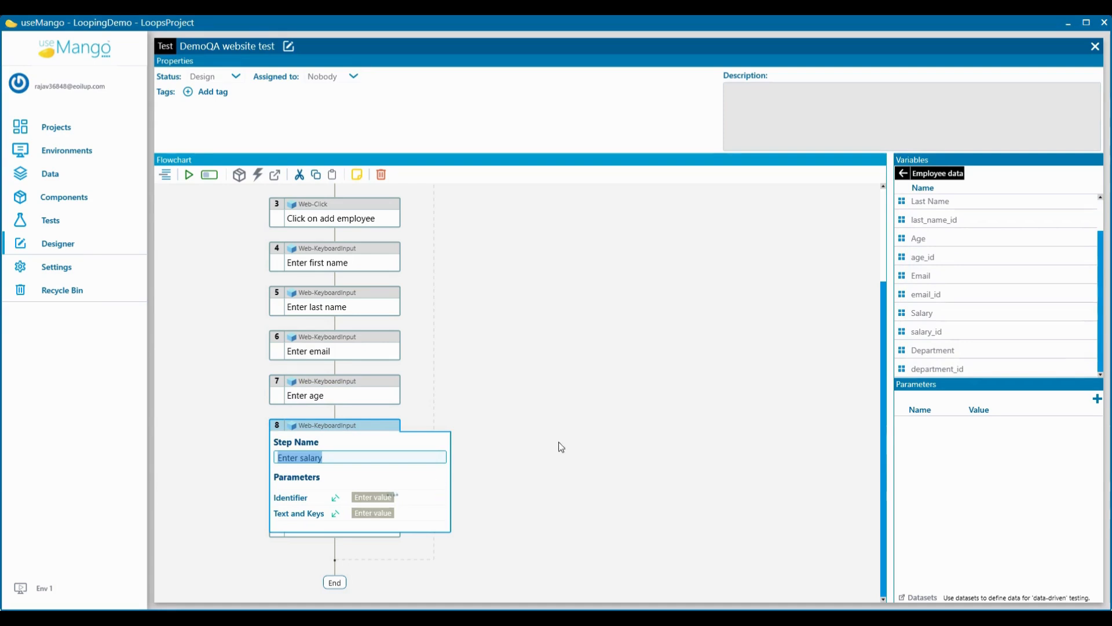
{"action": "left_click_drag", "start_coordinate": [903, 333], "coordinate": [371, 497]}
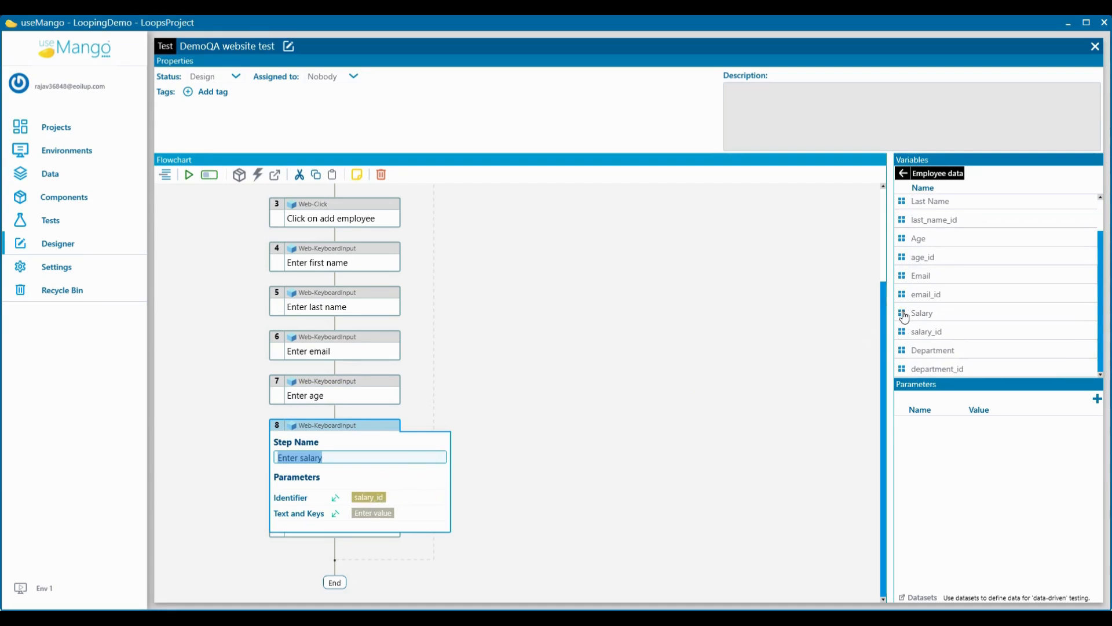
{"action": "left_click_drag", "start_coordinate": [904, 316], "coordinate": [393, 509]}
{"action": "left_click", "coordinate": [505, 449]}
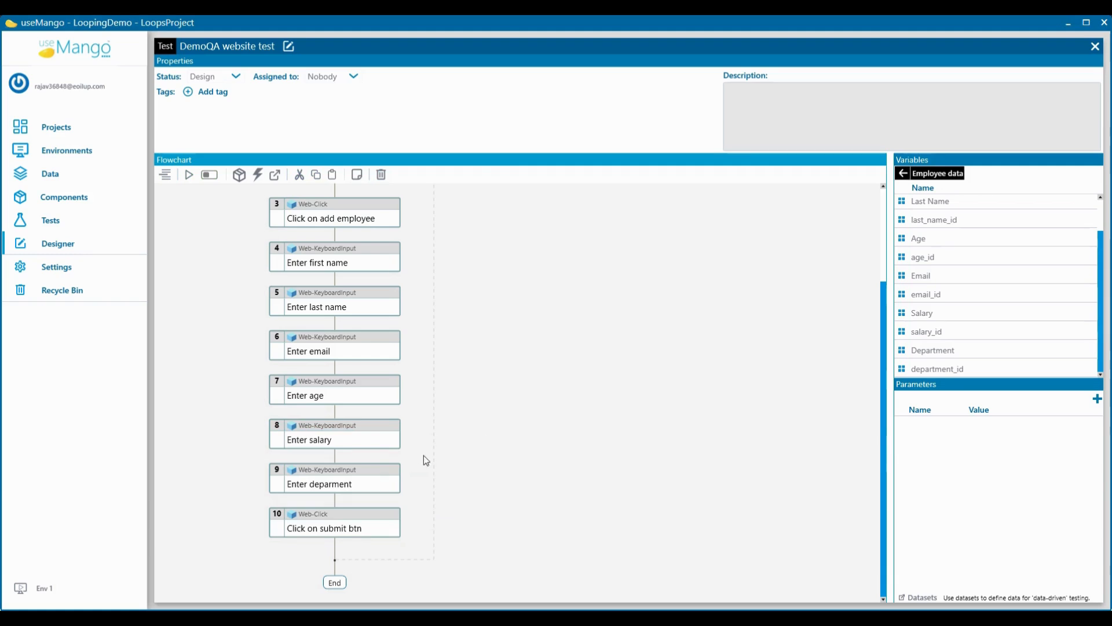
{"action": "left_click", "coordinate": [399, 479]}
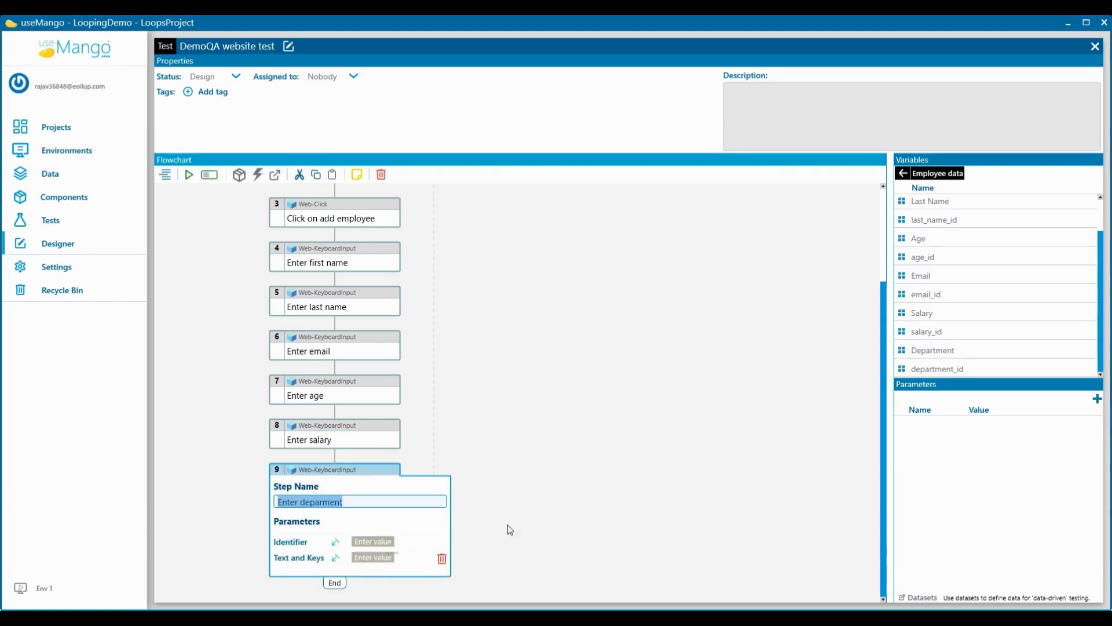
{"action": "left_click", "coordinate": [512, 483]}
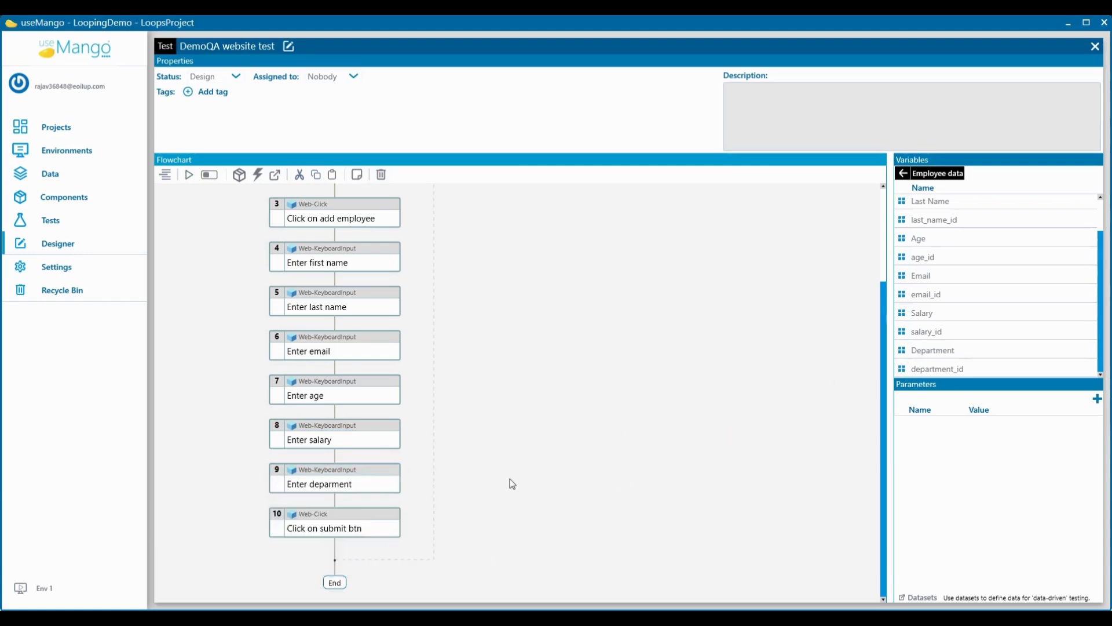
Step: Switch to the DemoQA Web Tables page in the browser and open the Registration Form for a new employee
{"action": "scroll", "coordinate": [498, 406], "scroll_direction": "up", "scroll_amount": 3}
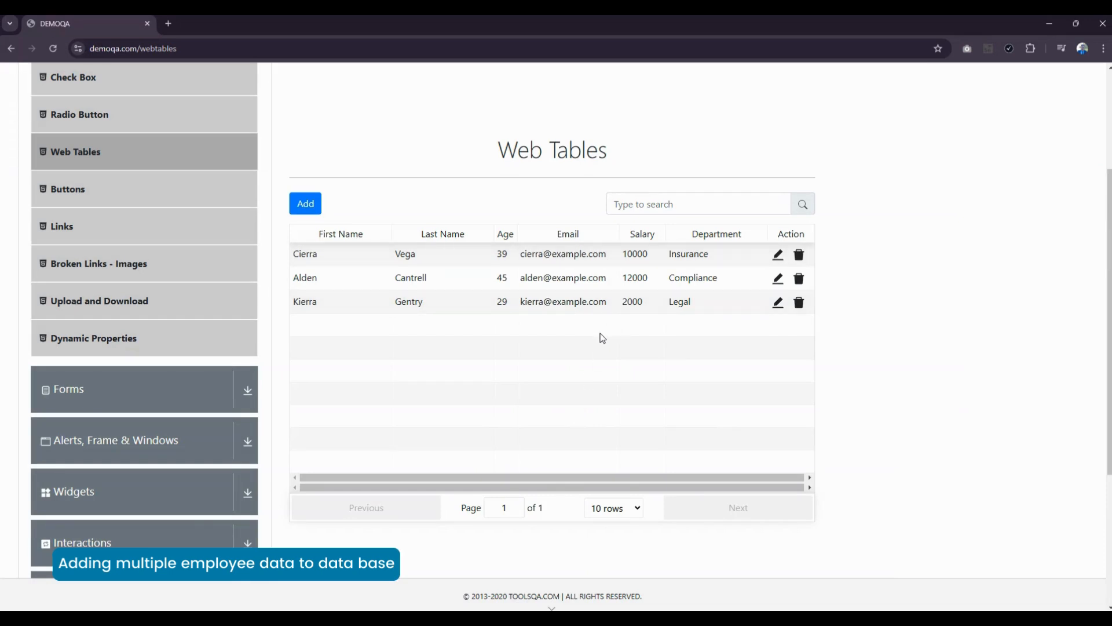
{"action": "left_click", "coordinate": [322, 208]}
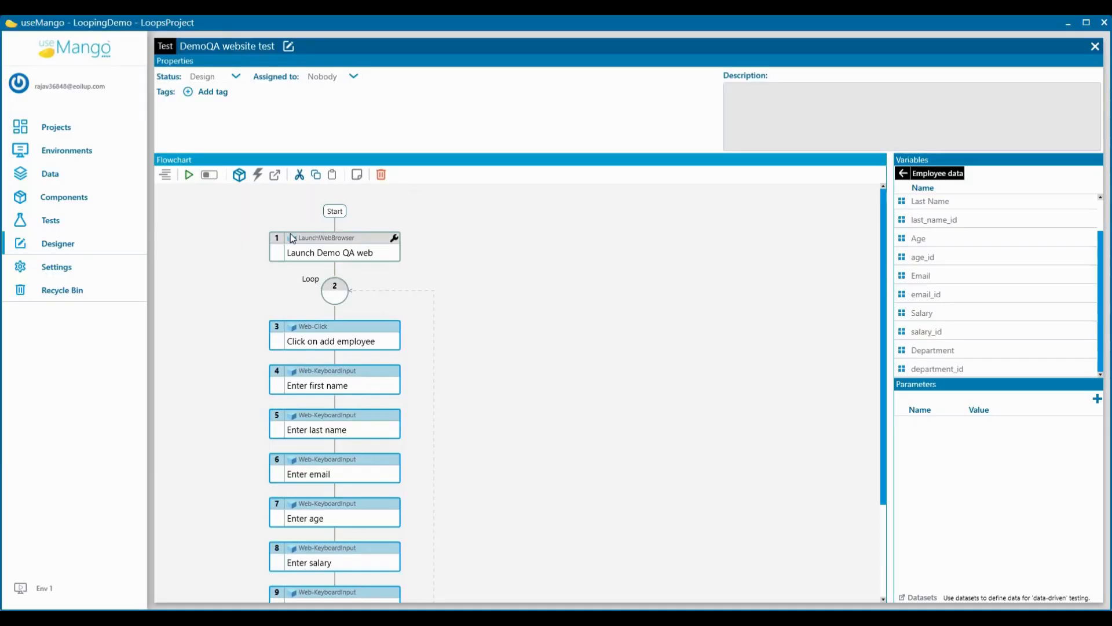
Step: Run all steps of the DemoQA website test in useMango and check the table loop's iteration result
{"action": "key", "text": "ctrl+a"}
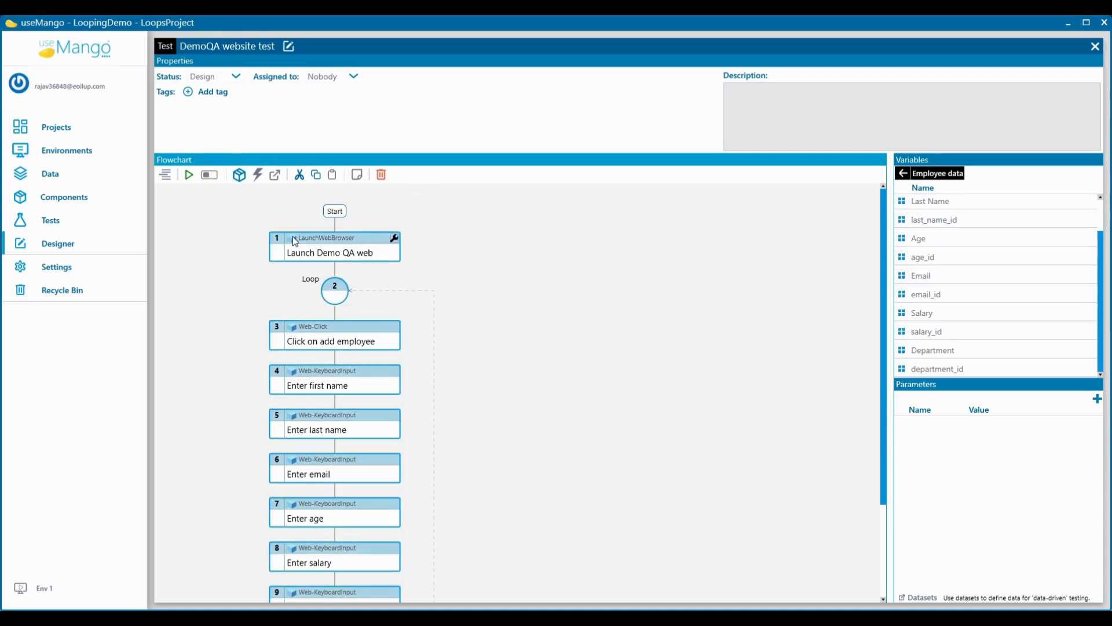
{"action": "scroll", "coordinate": [294, 237], "scroll_direction": "down", "scroll_amount": 4}
{"action": "scroll", "coordinate": [286, 253], "scroll_direction": "up", "scroll_amount": 2}
{"action": "scroll", "coordinate": [288, 256], "scroll_direction": "up", "scroll_amount": 1}
{"action": "left_click", "coordinate": [189, 176]}
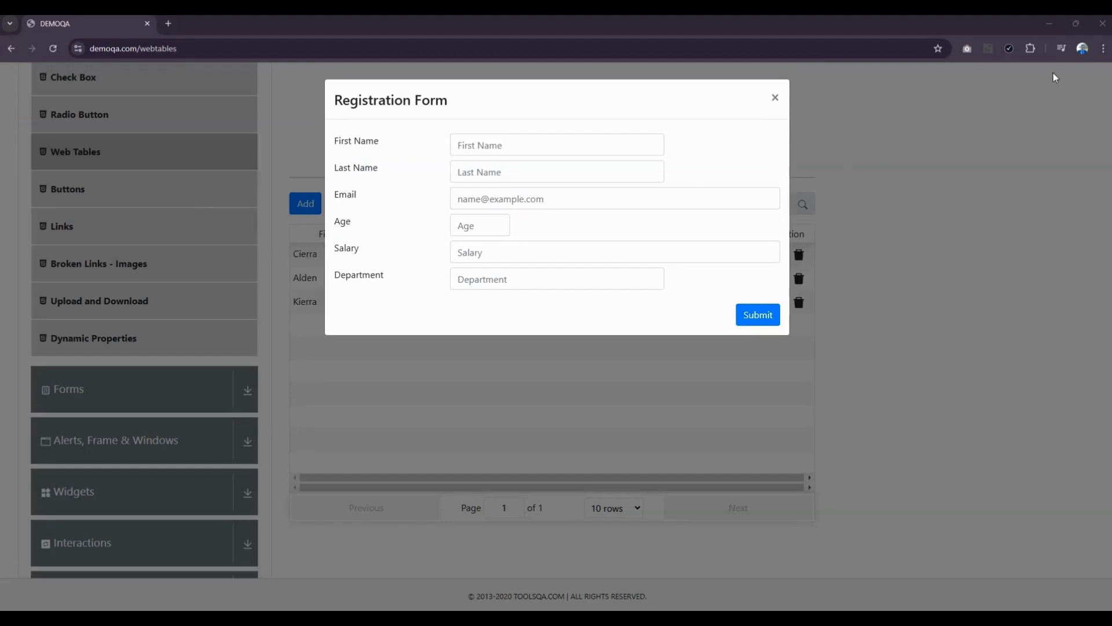
{"action": "left_click", "coordinate": [1051, 29]}
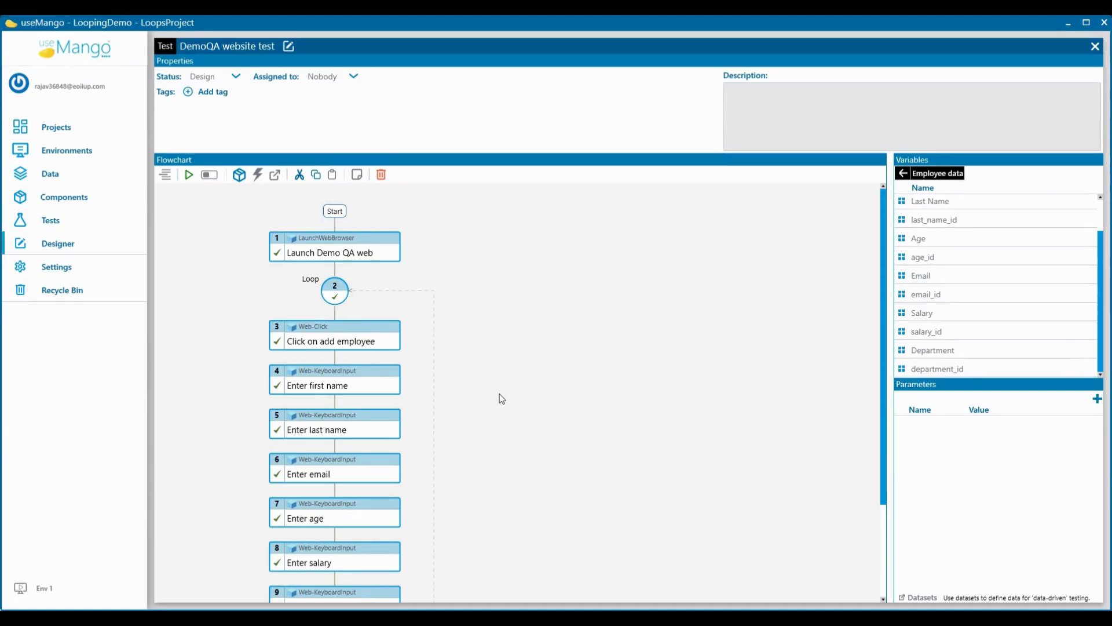
{"action": "scroll", "coordinate": [502, 398], "scroll_direction": "down", "scroll_amount": 3}
{"action": "scroll", "coordinate": [458, 440], "scroll_direction": "up", "scroll_amount": 3}
{"action": "mouse_move", "coordinate": [341, 302]}
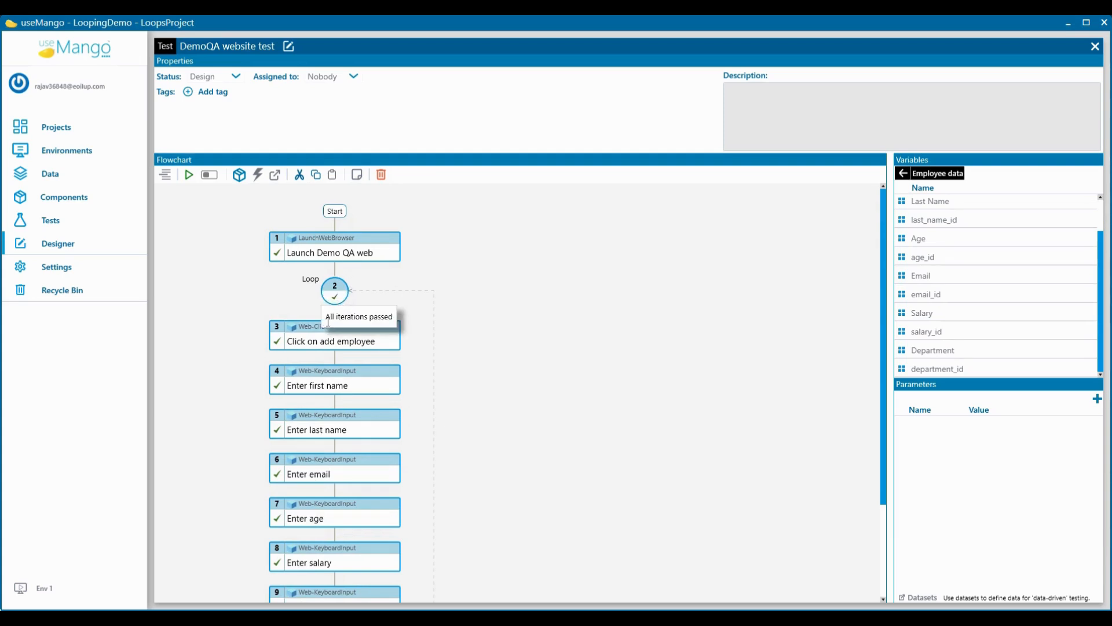
Step: View the types available for a new test parameter without creating one
{"action": "left_click", "coordinate": [801, 266]}
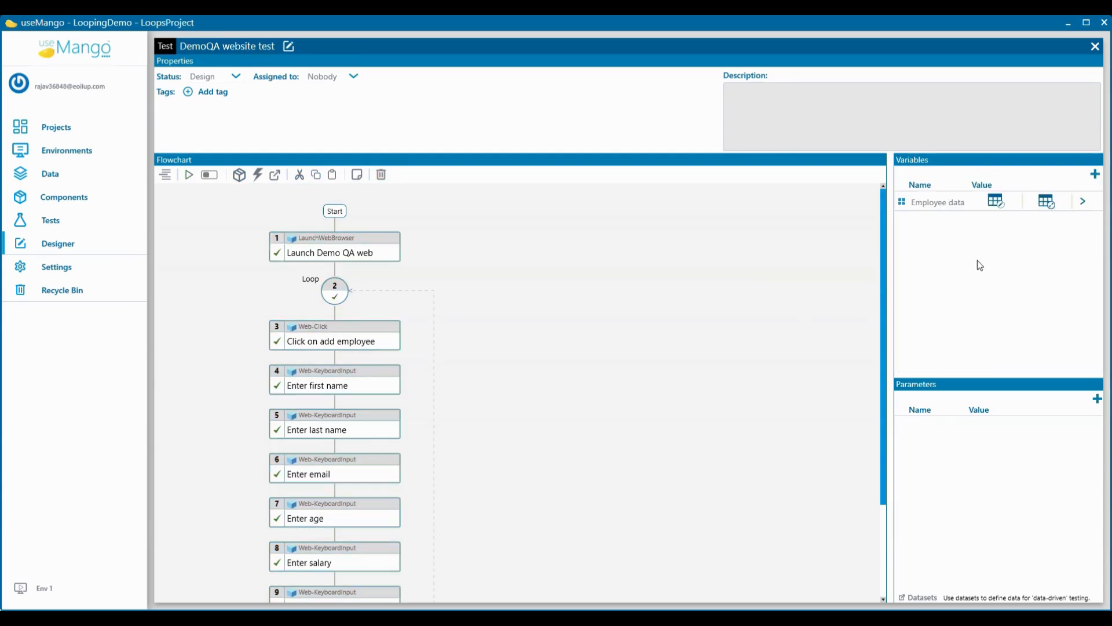
{"action": "left_click", "coordinate": [1096, 399]}
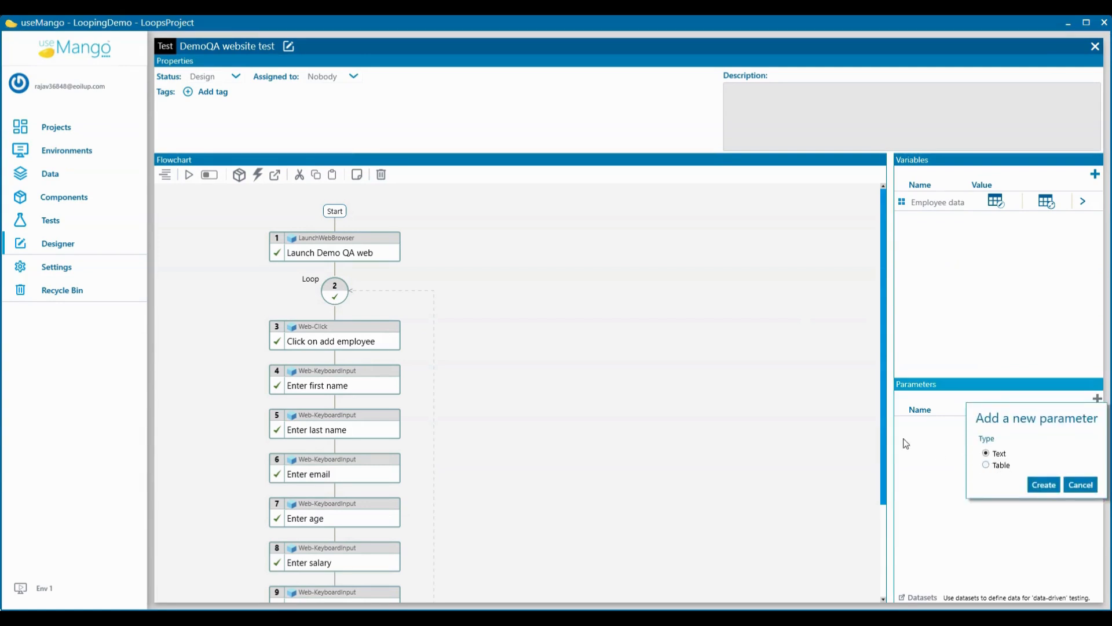
{"action": "left_click", "coordinate": [830, 425]}
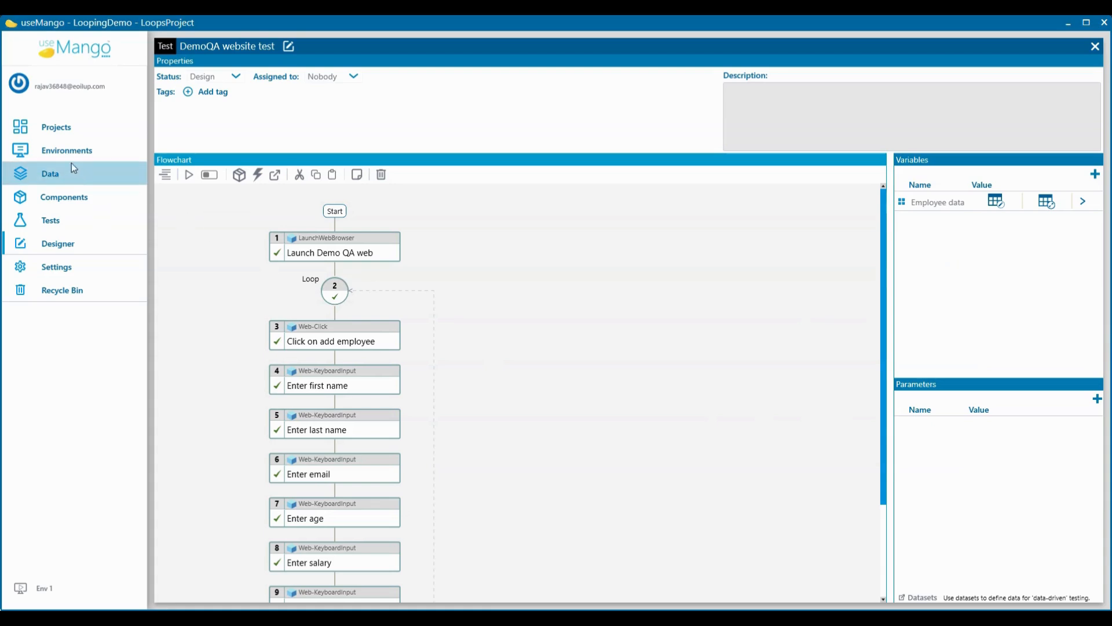
Step: Look through the project and environment data, and show the data types available for a new environment entry named Table
{"action": "left_click", "coordinate": [46, 168]}
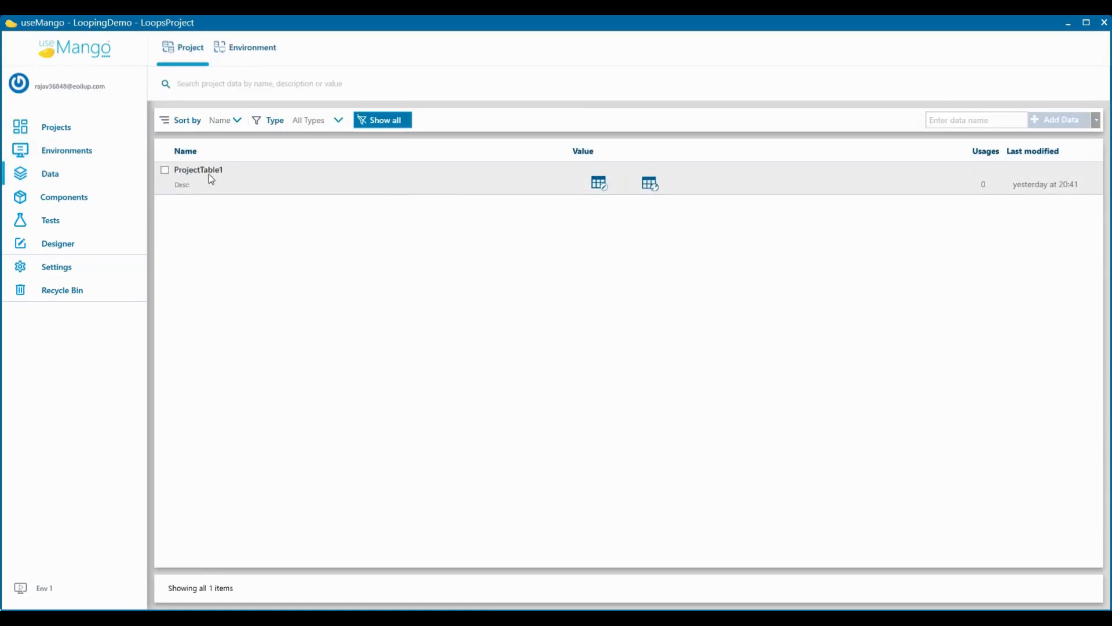
{"action": "left_click", "coordinate": [248, 54]}
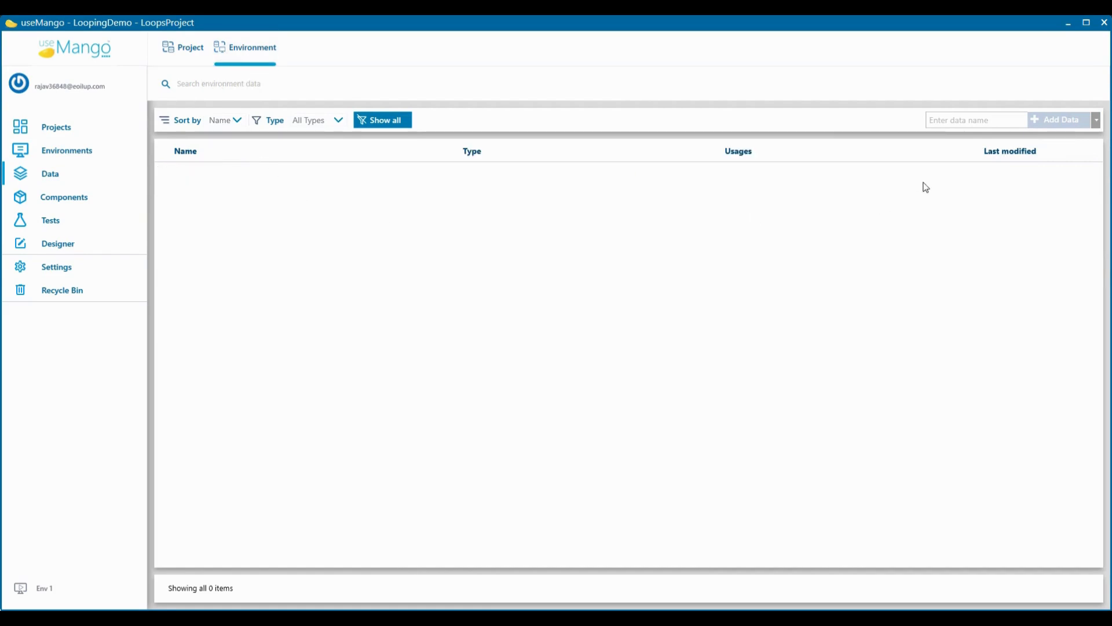
{"action": "left_click", "coordinate": [962, 120]}
{"action": "type", "text": "Tab"}
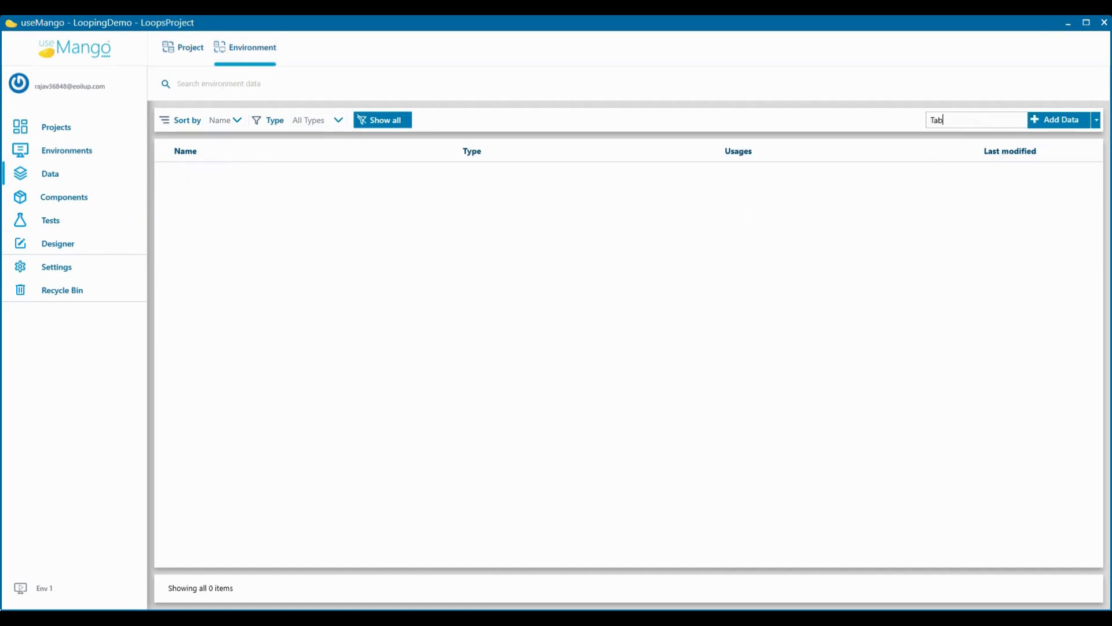
{"action": "type", "text": "le"}
{"action": "left_click", "coordinate": [1096, 119]}
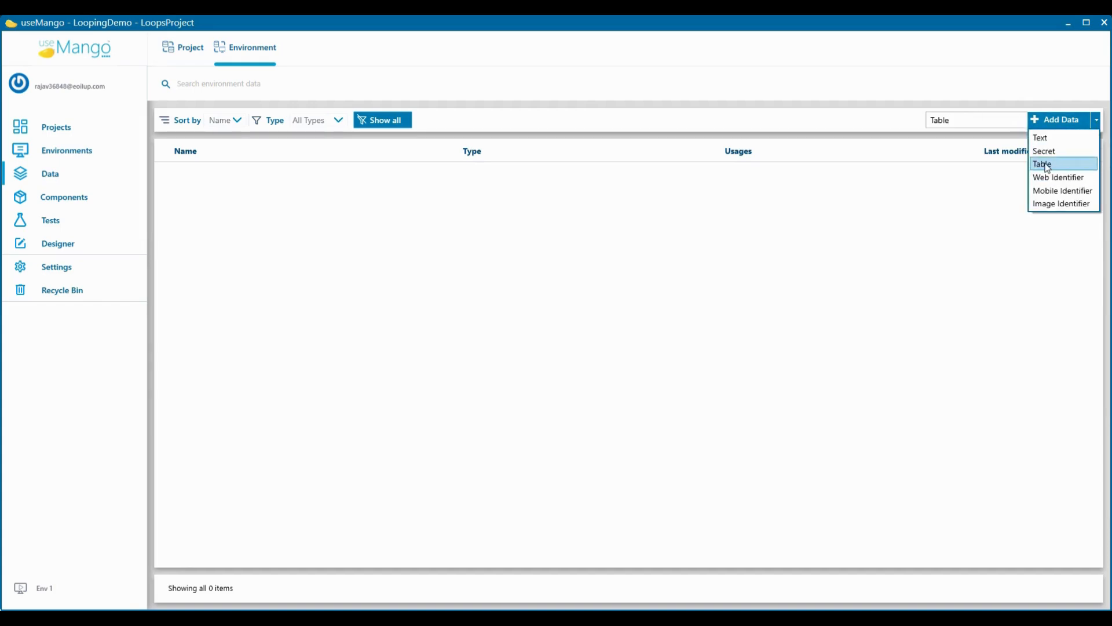
Step: Open the most recent run report of the DemoQA website test and examine the Loop step's list of iterations
{"action": "left_click", "coordinate": [64, 219]}
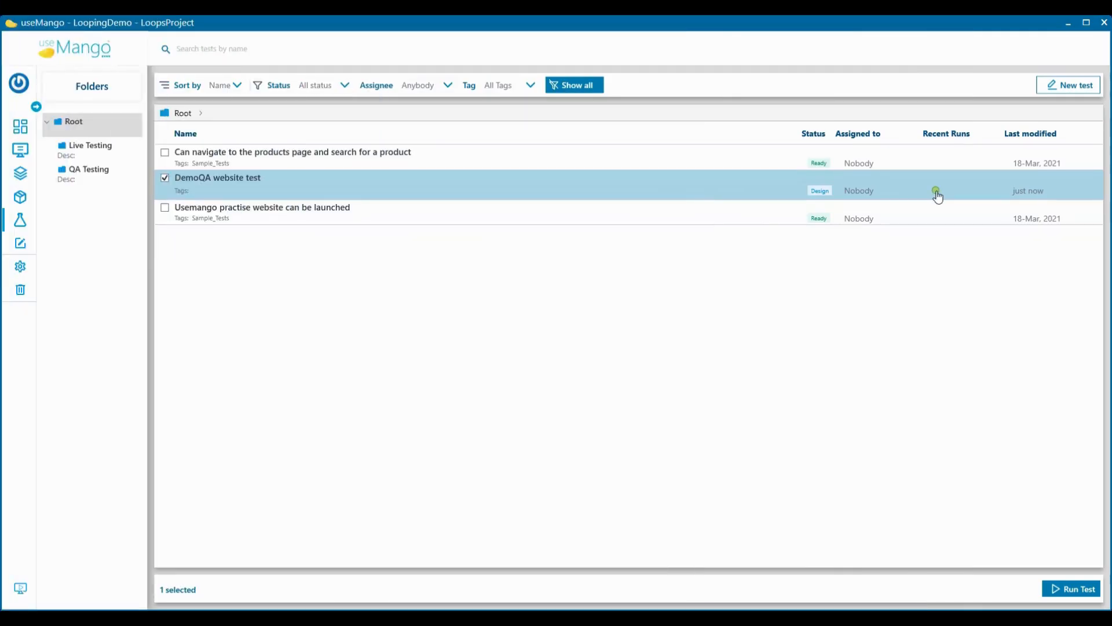
{"action": "left_click", "coordinate": [937, 194]}
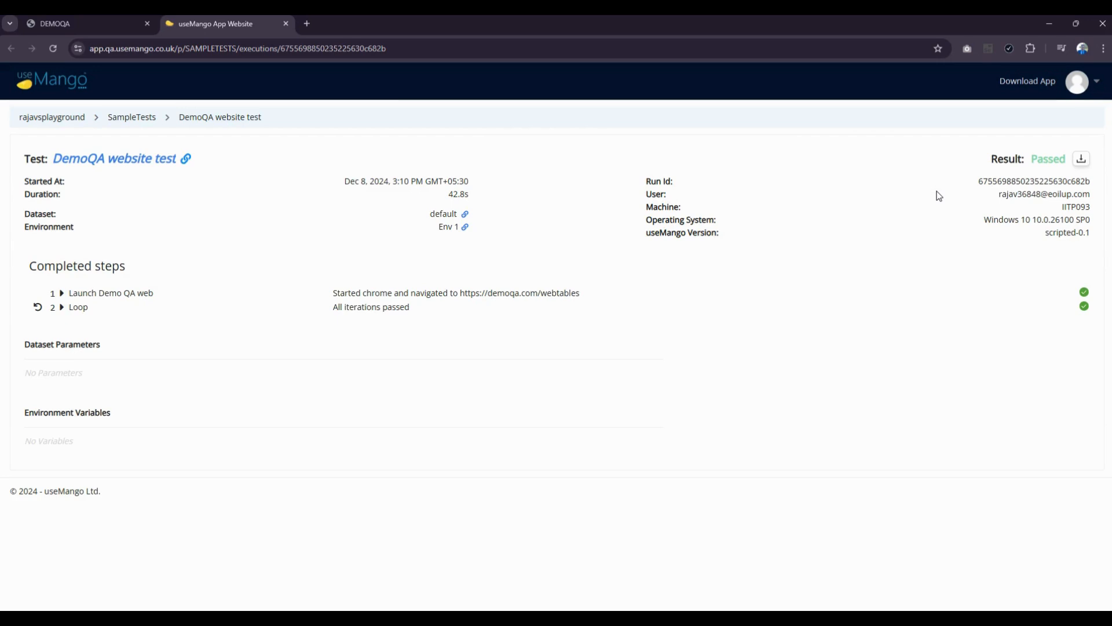
{"action": "left_click", "coordinate": [63, 309]}
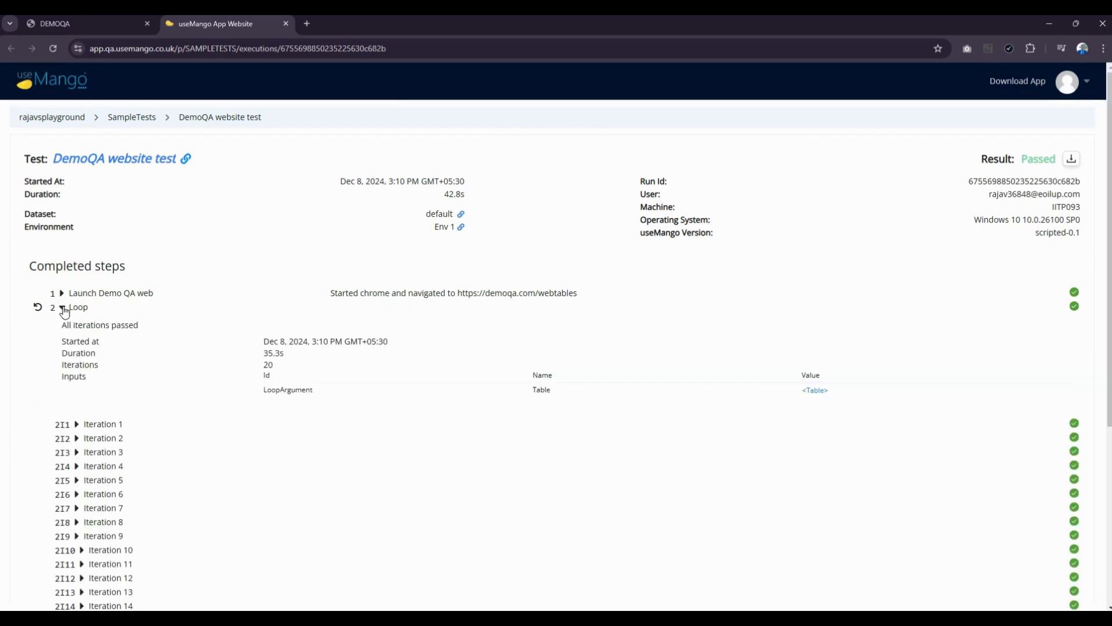
{"action": "scroll", "coordinate": [214, 321], "scroll_direction": "down", "scroll_amount": 3}
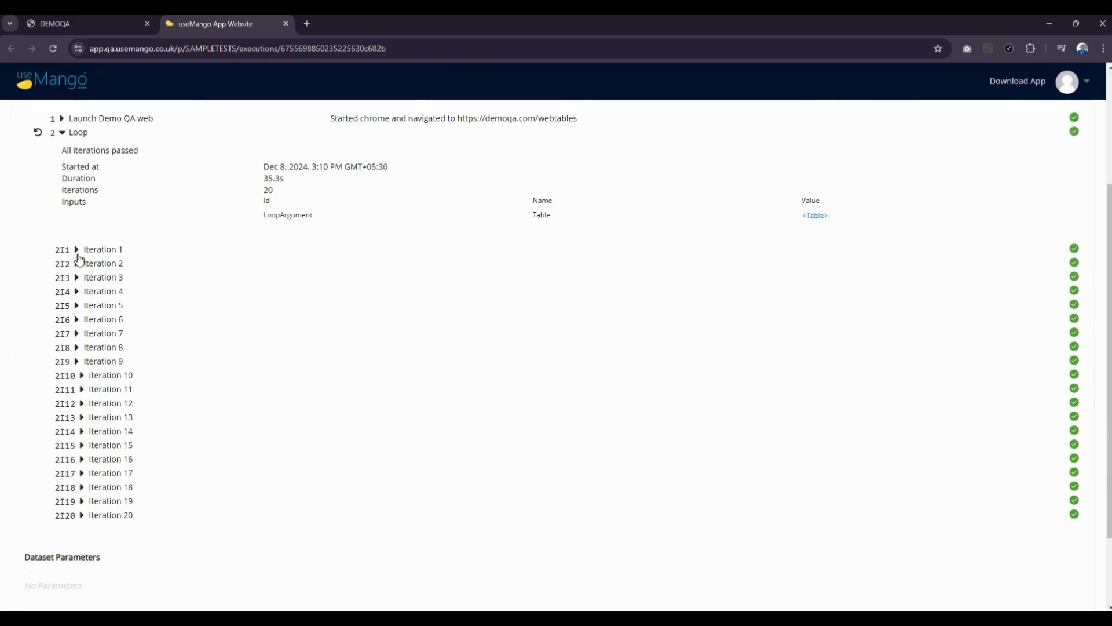
Step: Inspect the Click on add employee, Enter first name and Enter last name details of Iteration 1, and collapse the iteration
{"action": "left_click", "coordinate": [77, 250]}
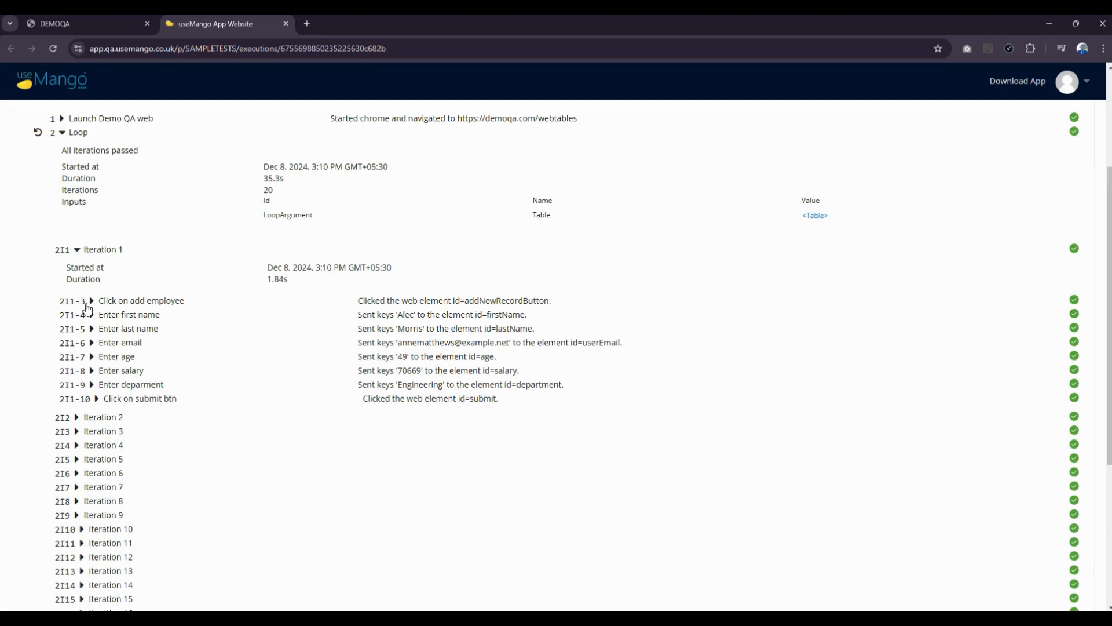
{"action": "left_click", "coordinate": [91, 303]}
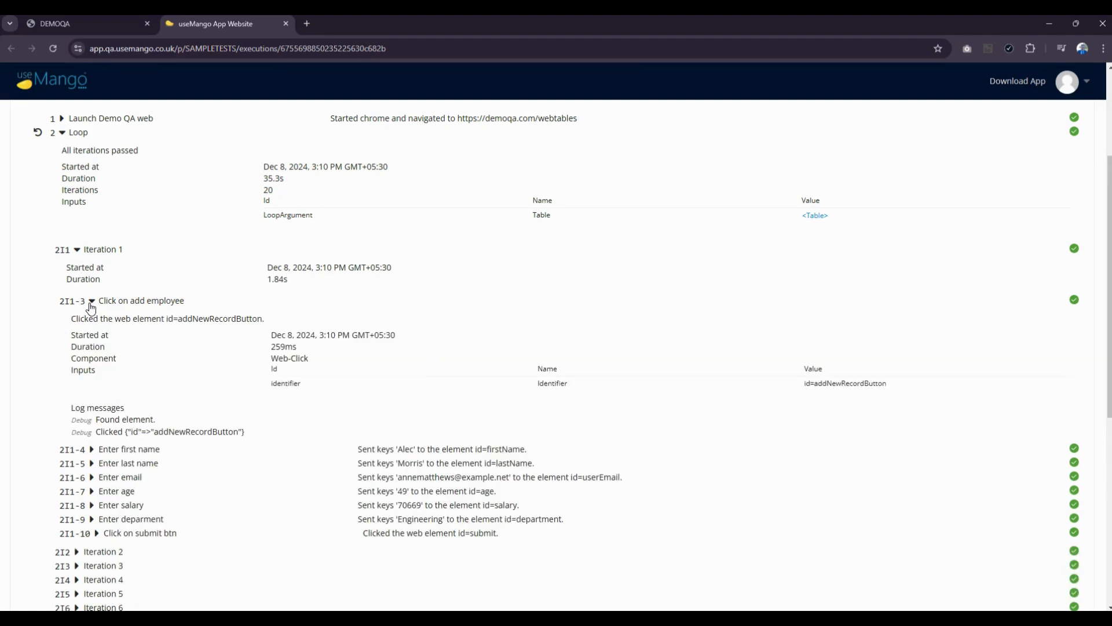
{"action": "left_click", "coordinate": [91, 302]}
{"action": "left_click", "coordinate": [92, 315]}
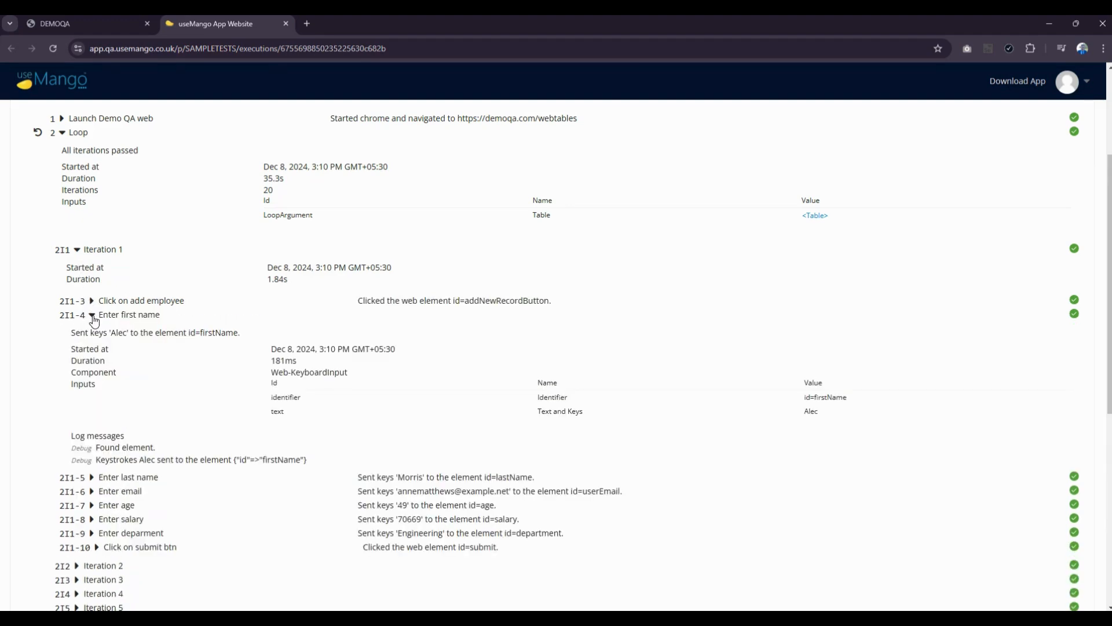
{"action": "left_click", "coordinate": [93, 317]}
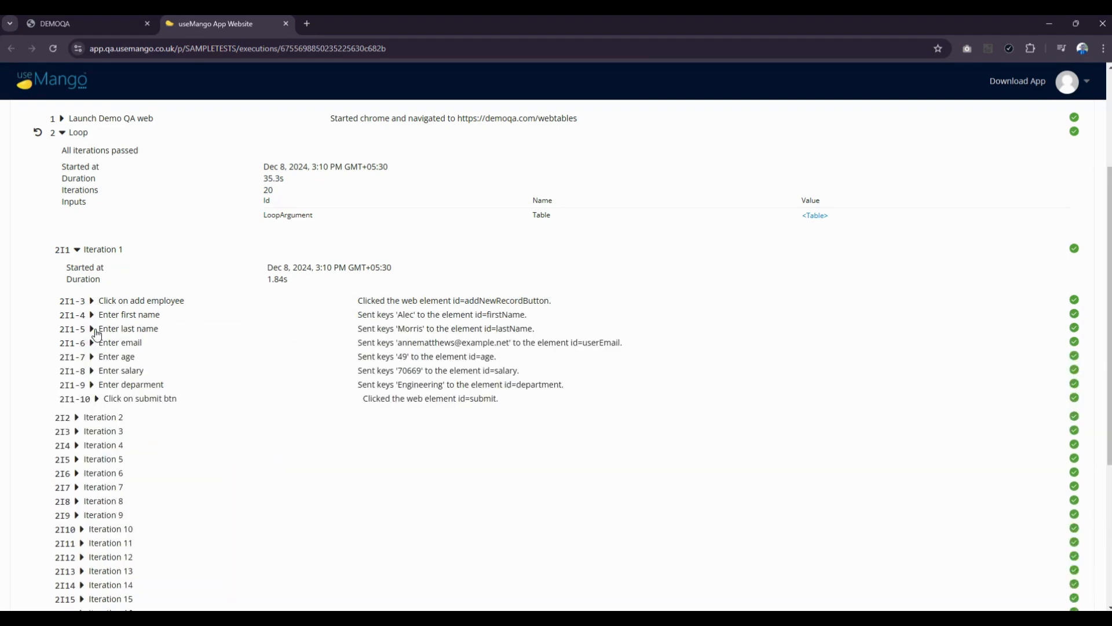
{"action": "left_click", "coordinate": [95, 330]}
{"action": "left_click", "coordinate": [94, 329]}
{"action": "left_click", "coordinate": [77, 250]}
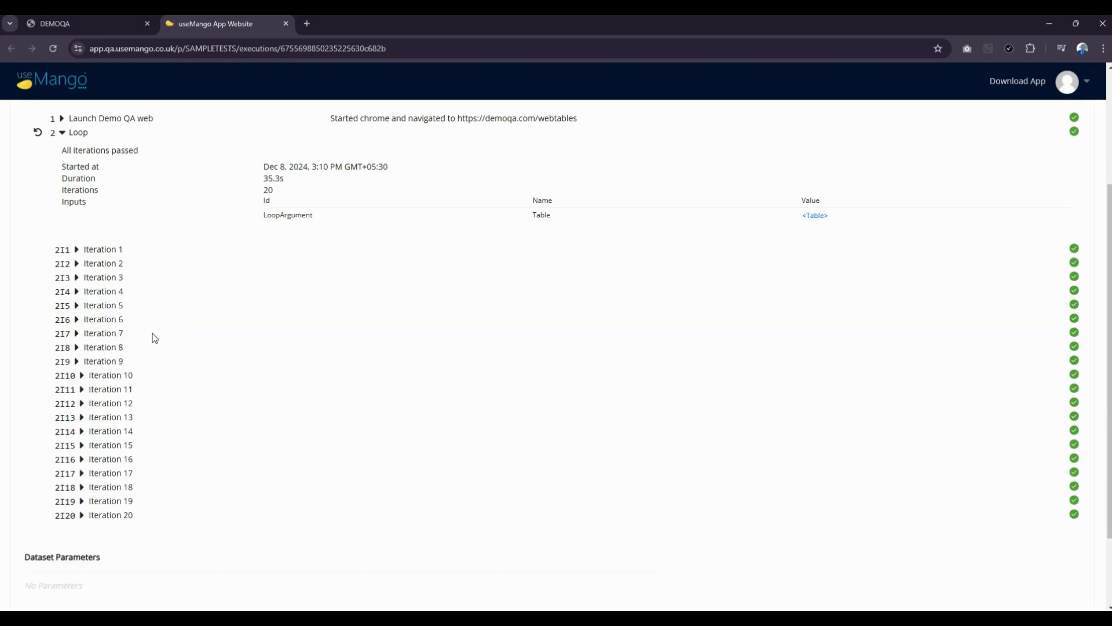
Step: Examine all rows of the data table used as the Loop step's LoopArgument input, and close the table
{"action": "scroll", "coordinate": [154, 338], "scroll_direction": "up", "scroll_amount": 3}
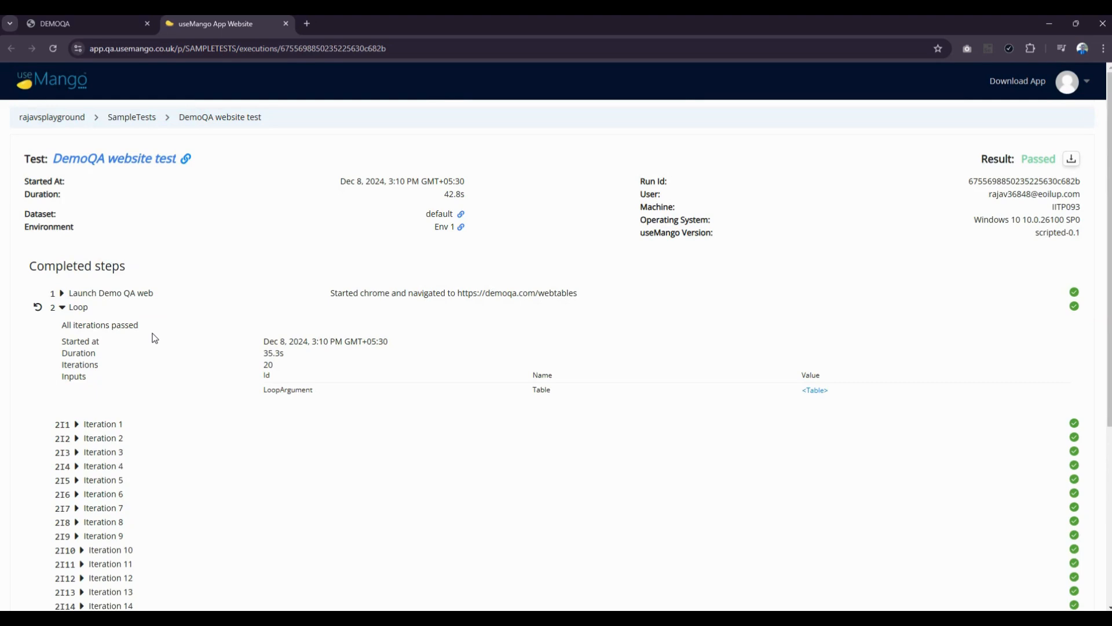
{"action": "left_click", "coordinate": [814, 391]}
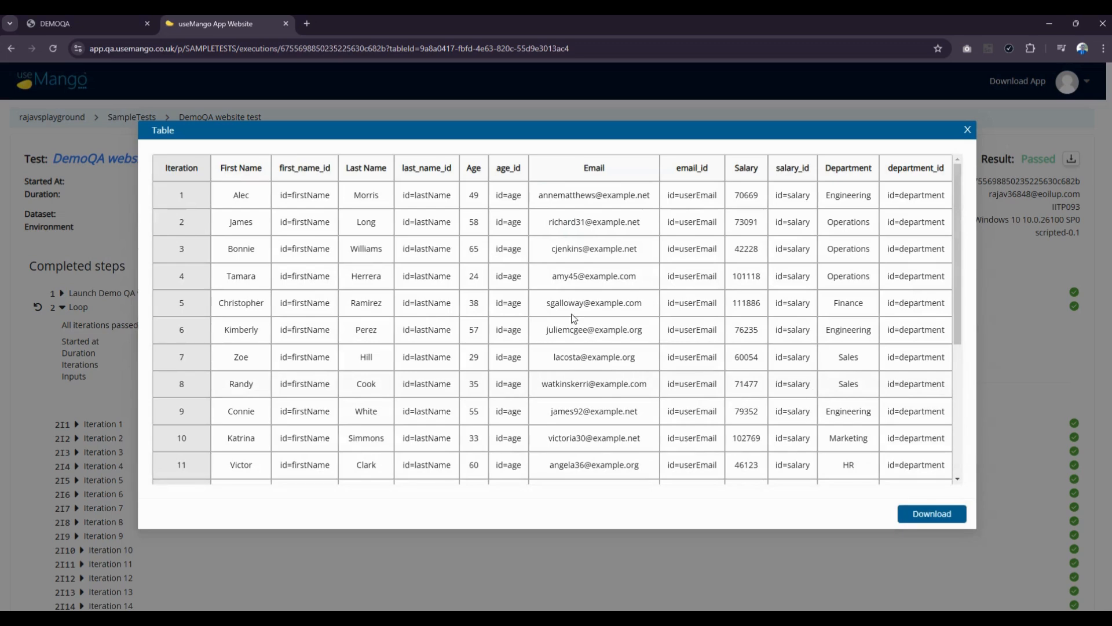
{"action": "scroll", "coordinate": [635, 330], "scroll_direction": "down", "scroll_amount": 5}
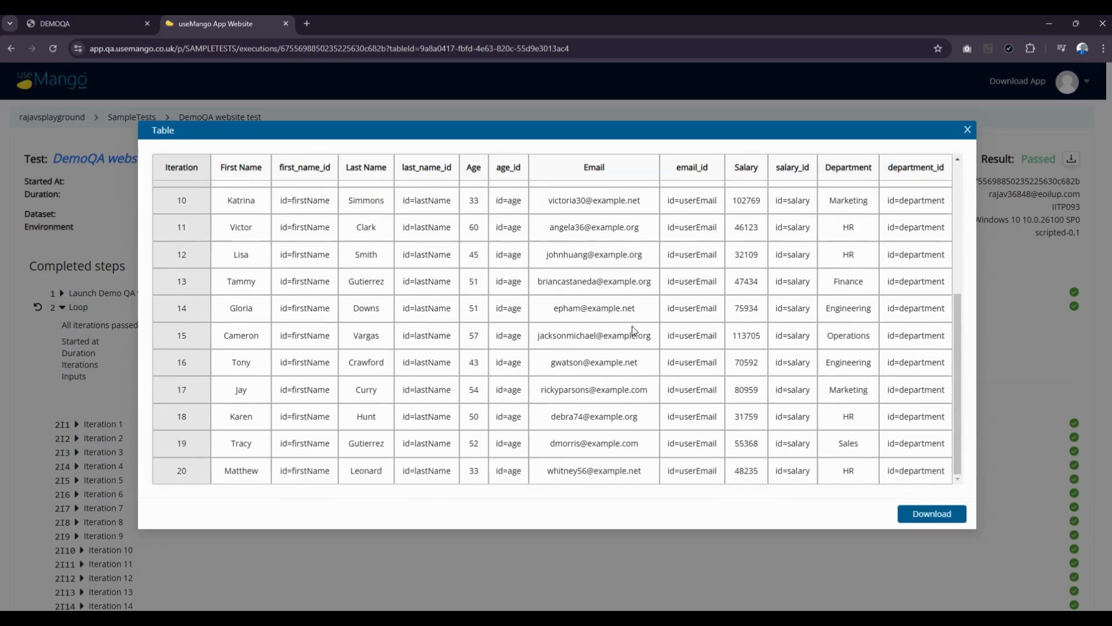
{"action": "scroll", "coordinate": [631, 326], "scroll_direction": "up", "scroll_amount": 5}
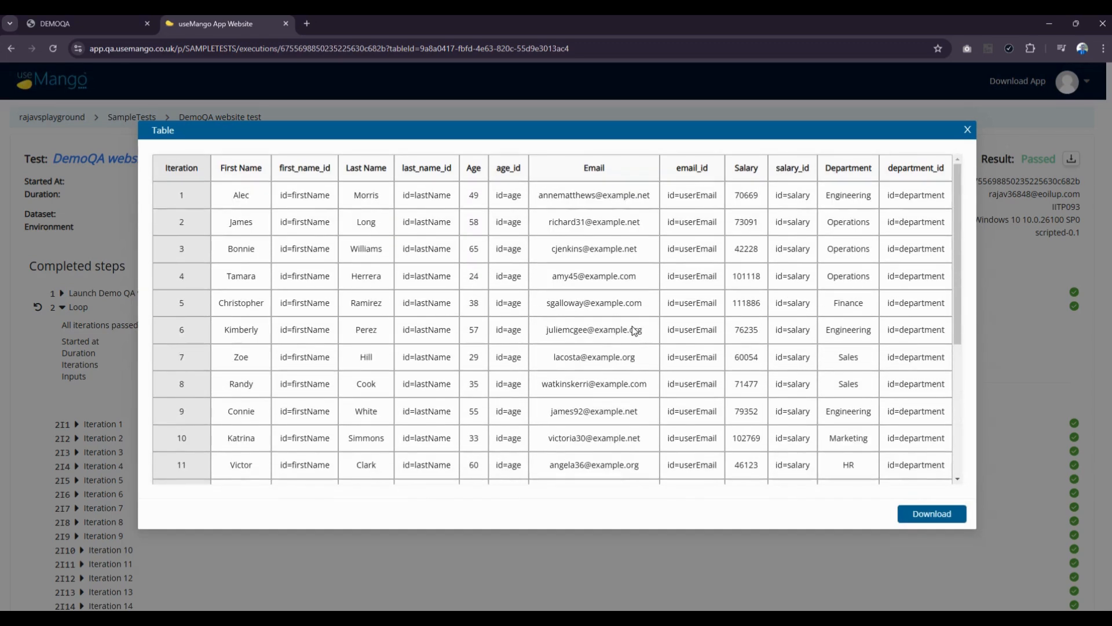
{"action": "left_click", "coordinate": [967, 130]}
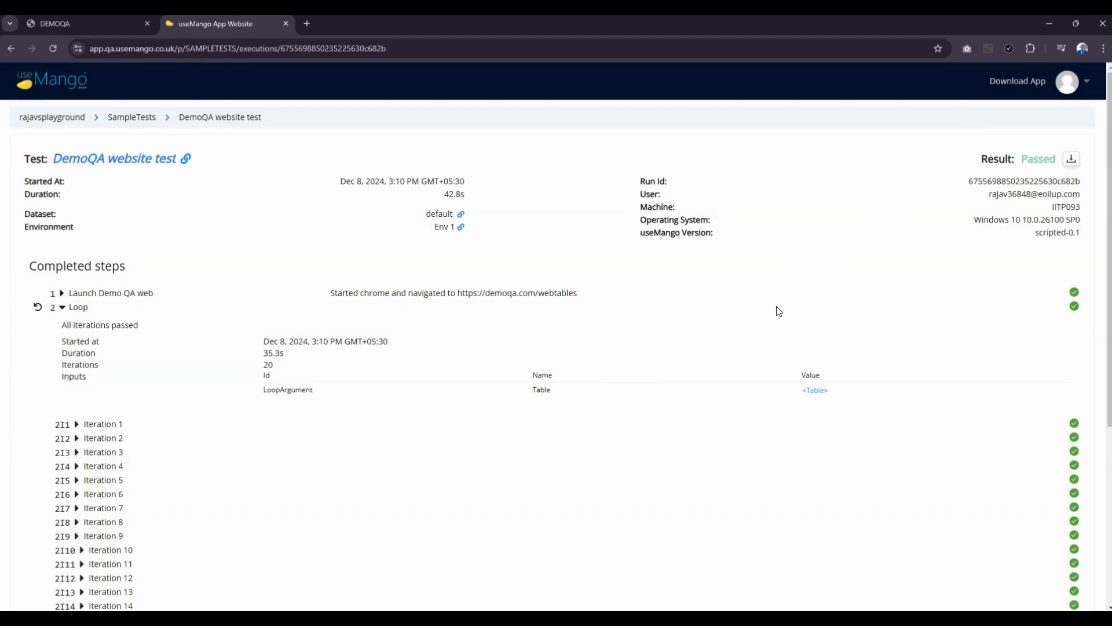
Step: Show the PDF download options for the DemoQA website test's run report
{"action": "left_click", "coordinate": [1071, 160]}
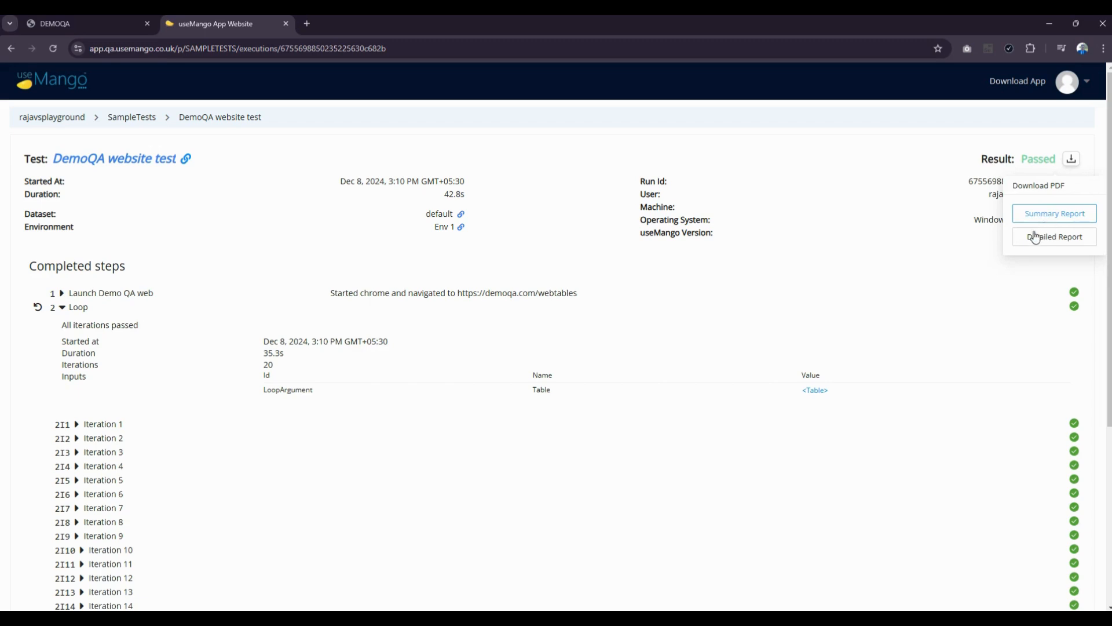